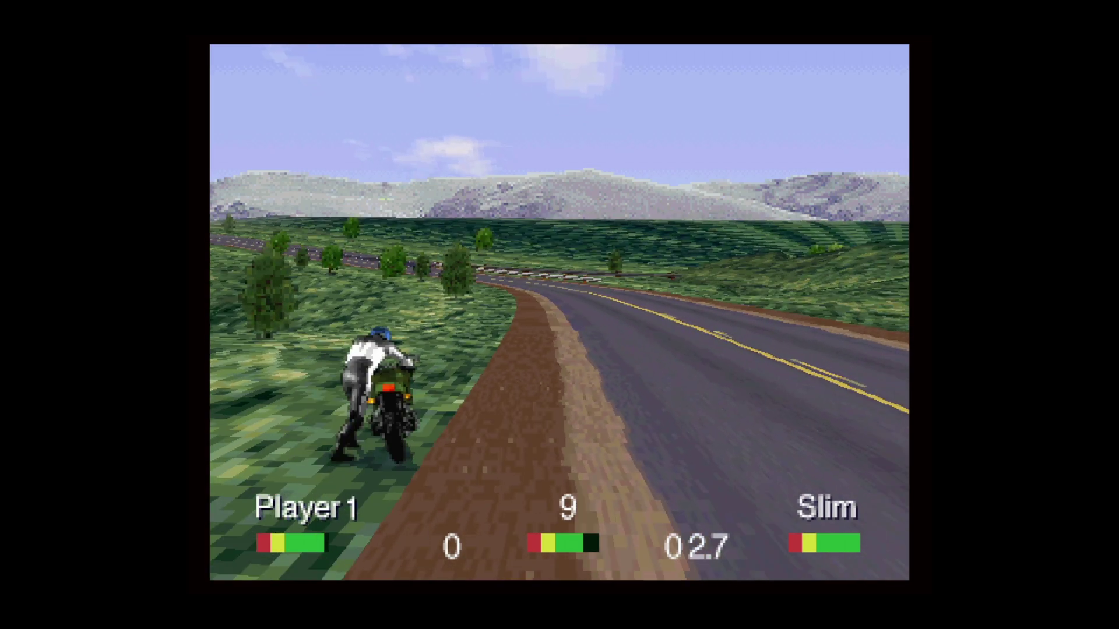
key("Up")
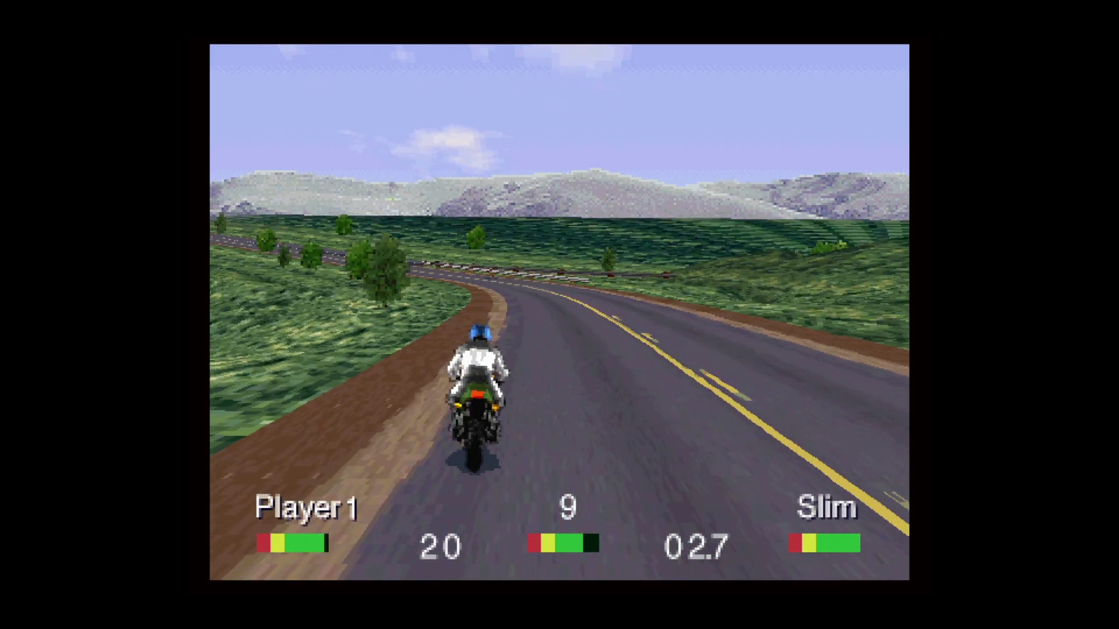
key("Up")
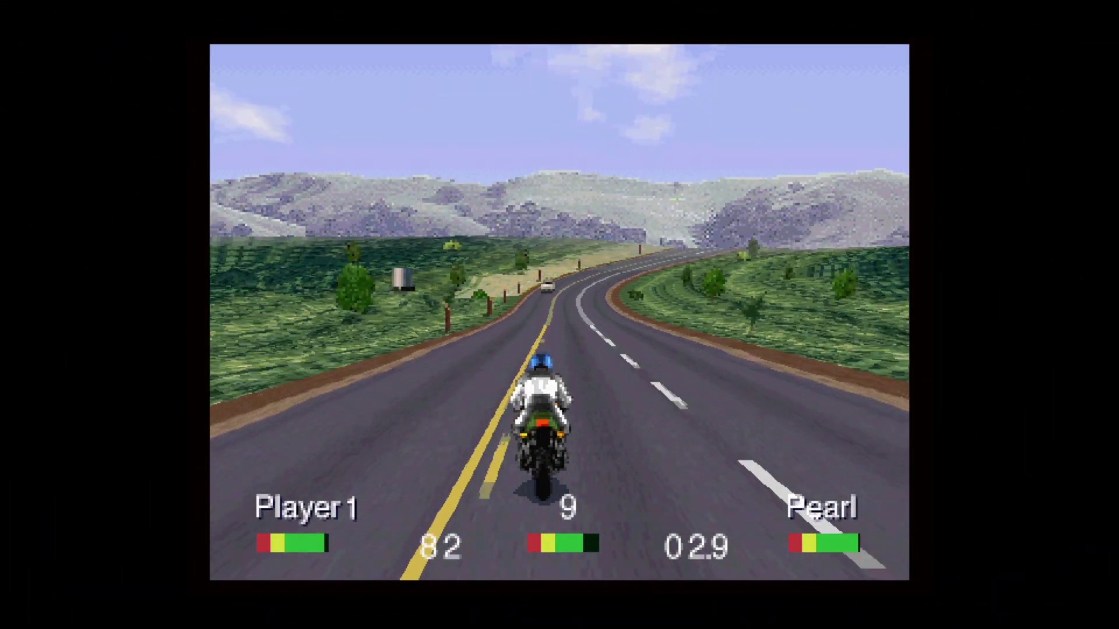
key("Up")
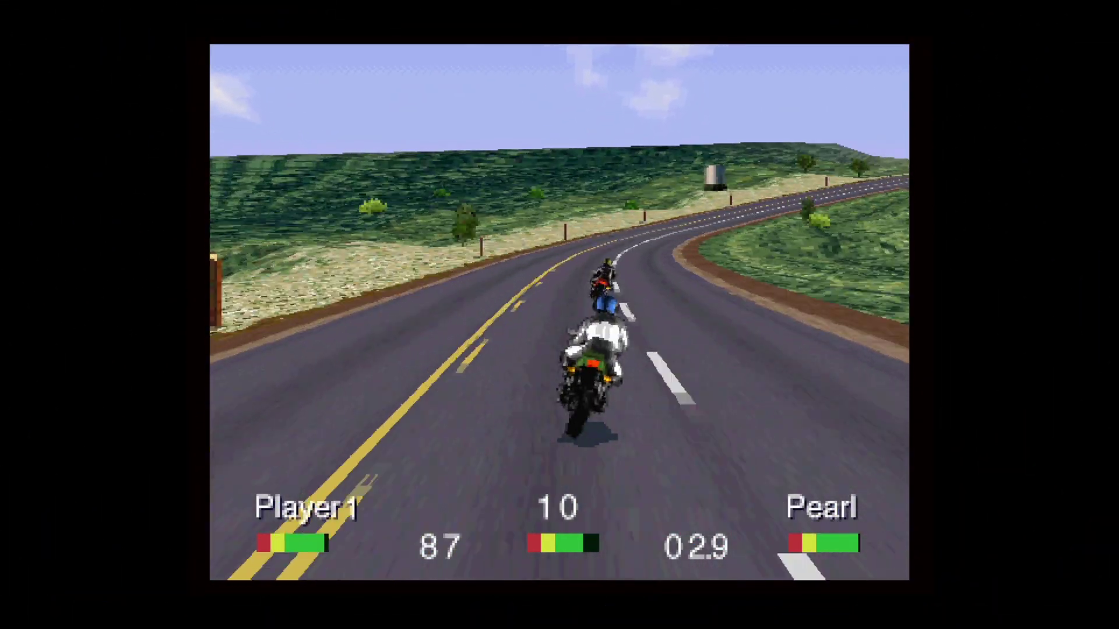
key("Up")
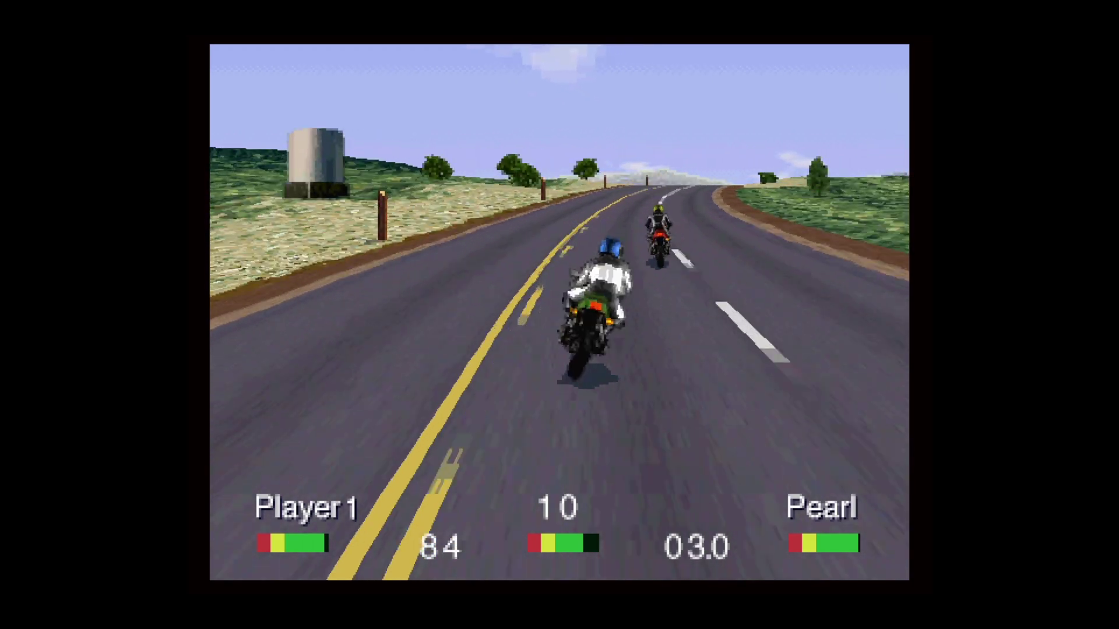
key("Up")
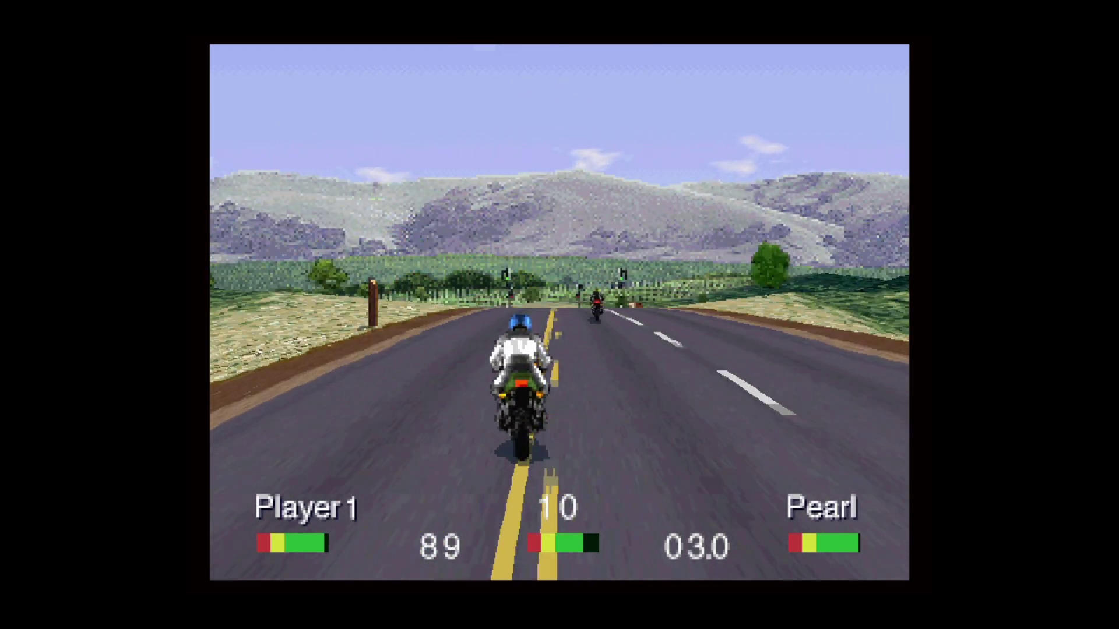
key("Up")
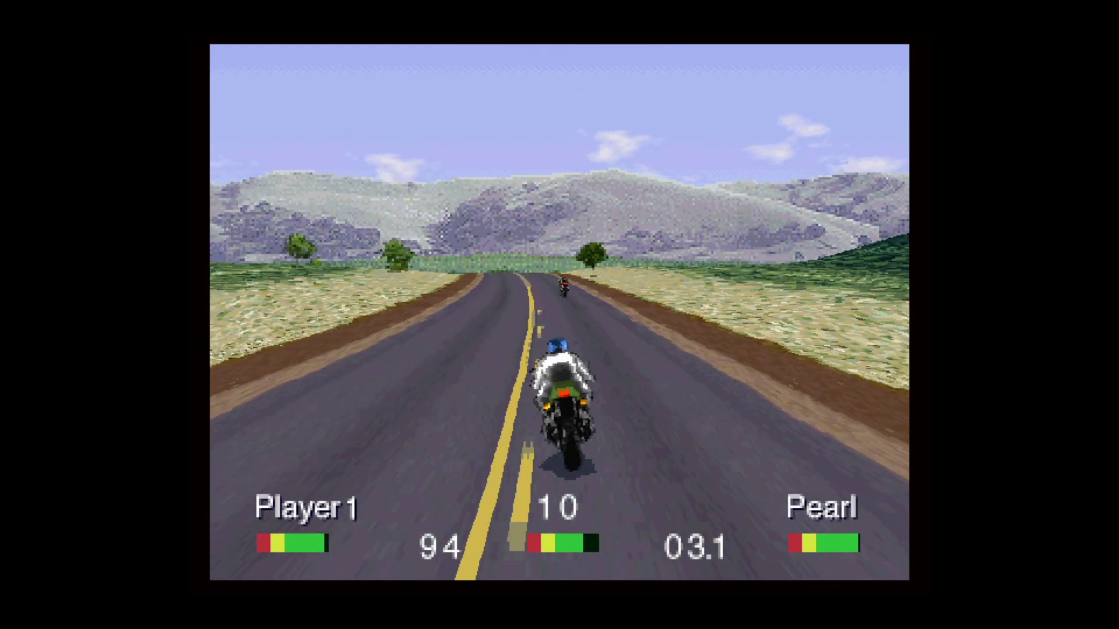
key("Up")
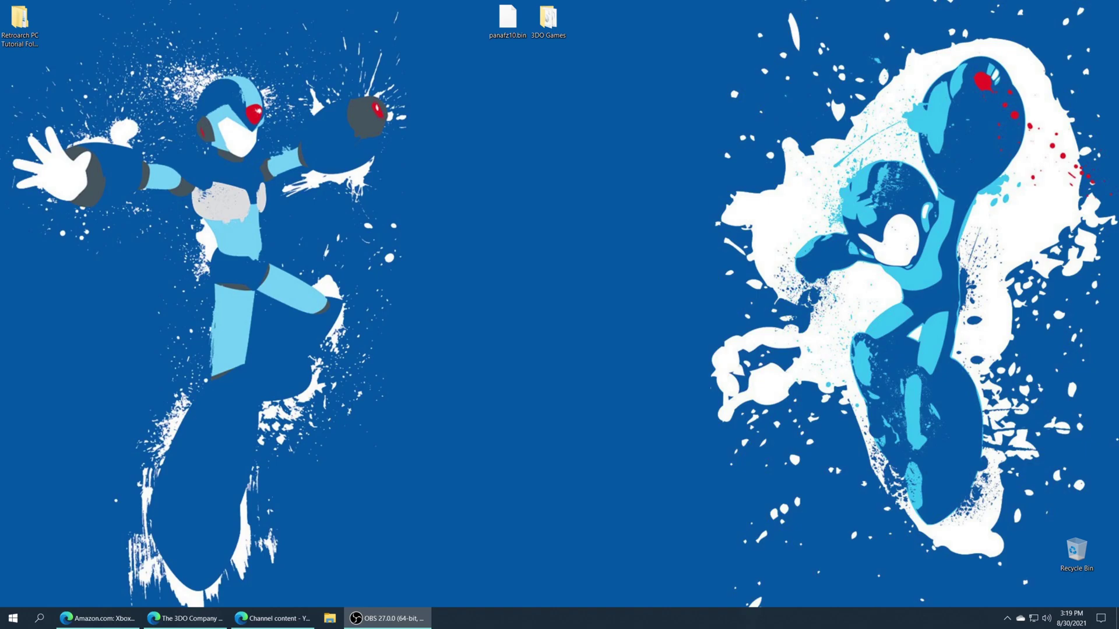
Locate panafz10.bin on the desktop, and examine the BIOS and FONT ROM filename tables on the Libretro docs 3DO (Opera) page in the browser
left_click(508, 20)
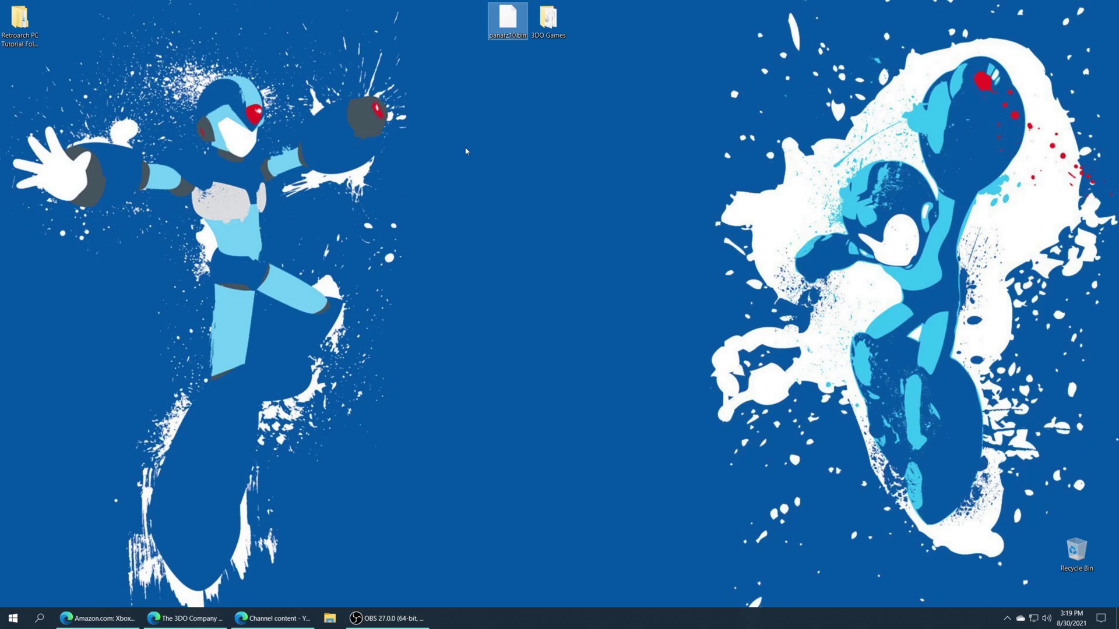
left_click(493, 155)
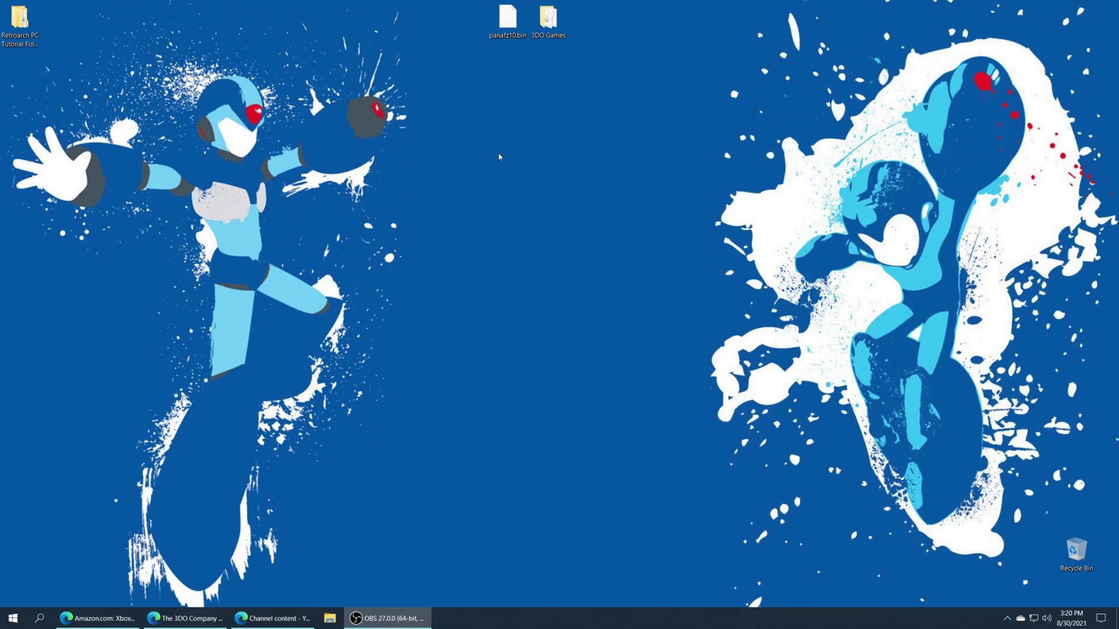
key("alt+Tab")
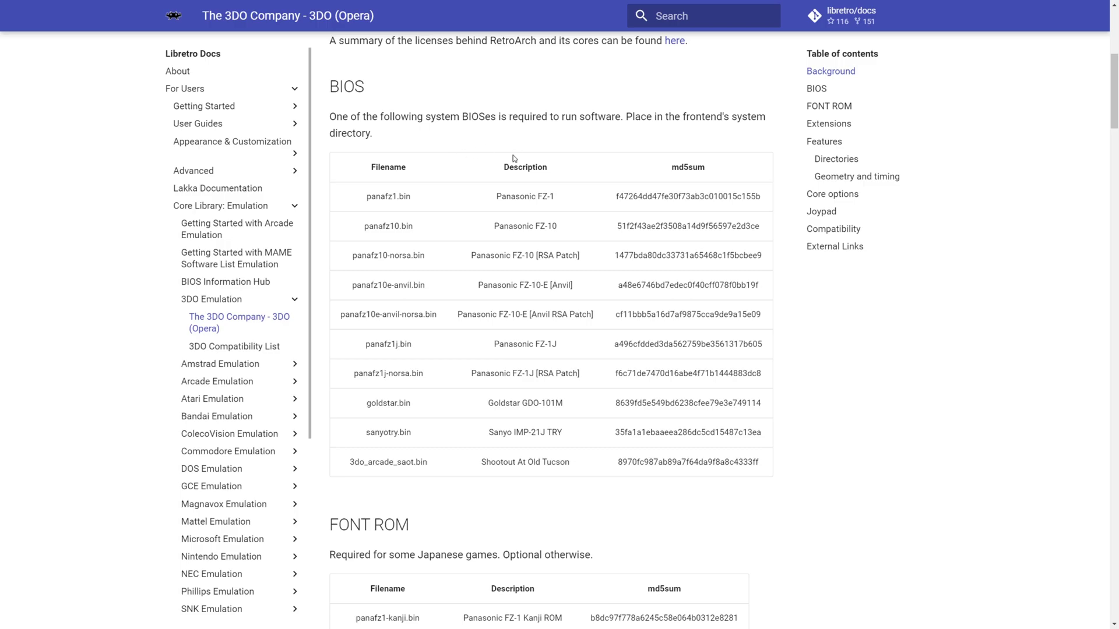
left_click_drag(435, 197, 365, 197)
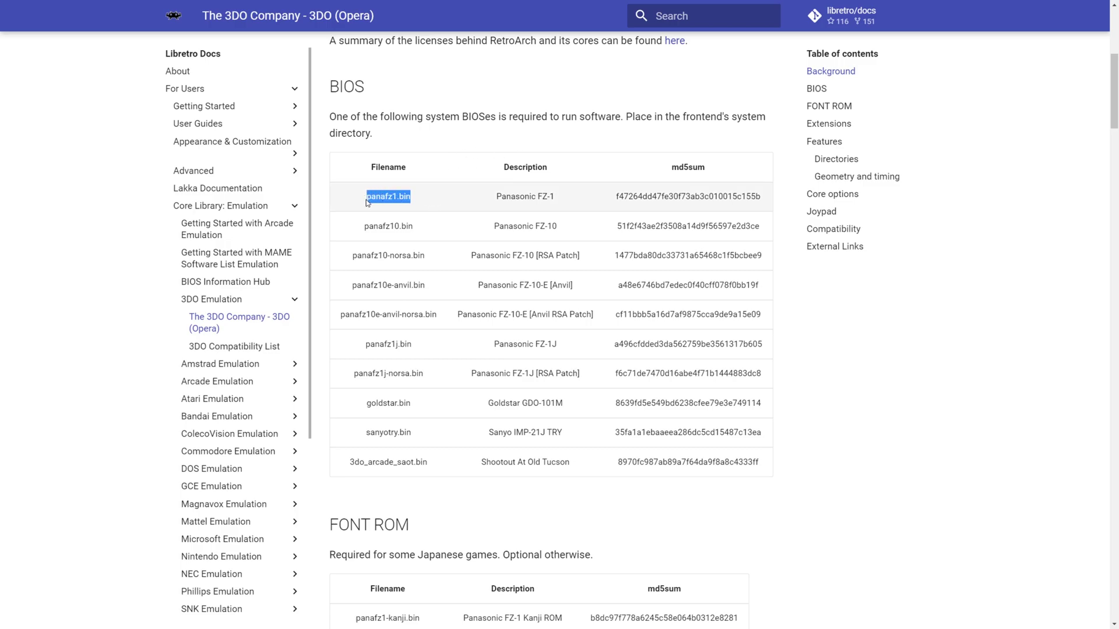
left_click_drag(420, 228, 364, 227)
left_click(429, 262)
left_click_drag(429, 262, 352, 259)
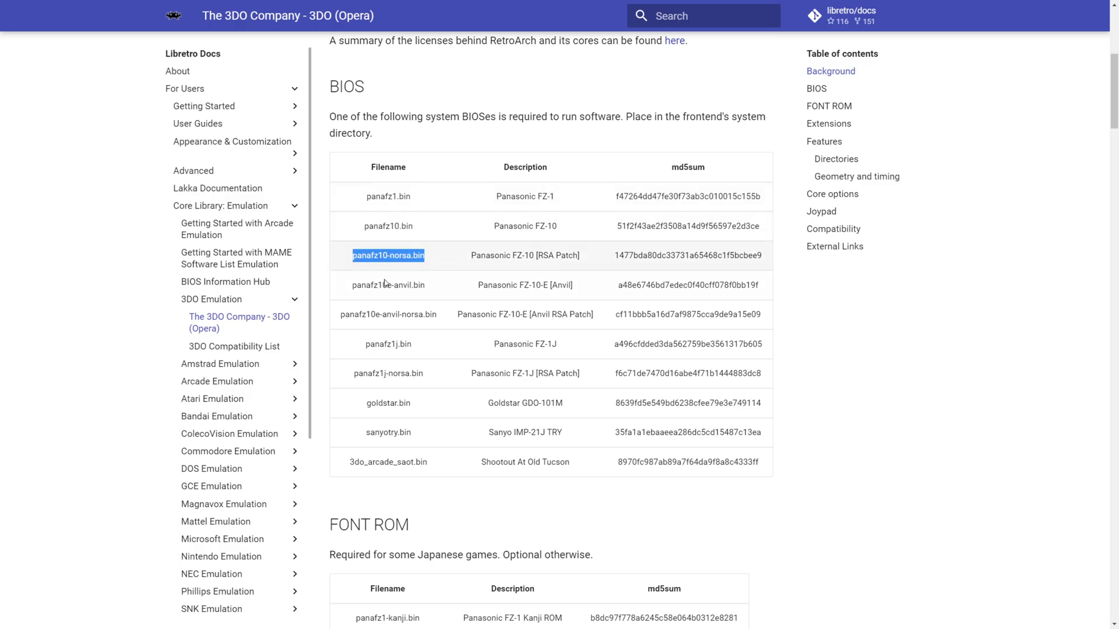
left_click_drag(428, 288, 339, 315)
left_click(495, 504)
scroll(754, 385, "down", 3)
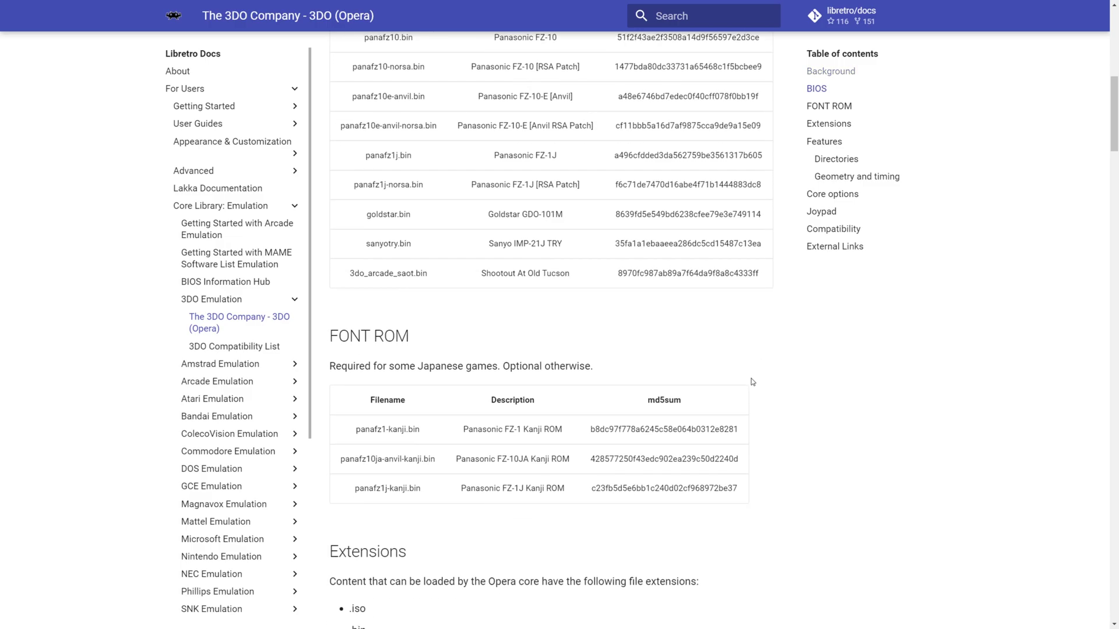
mouse_move(410, 420)
left_mouse_down()
mouse_move(448, 503)
mouse_move(412, 404)
left_mouse_up()
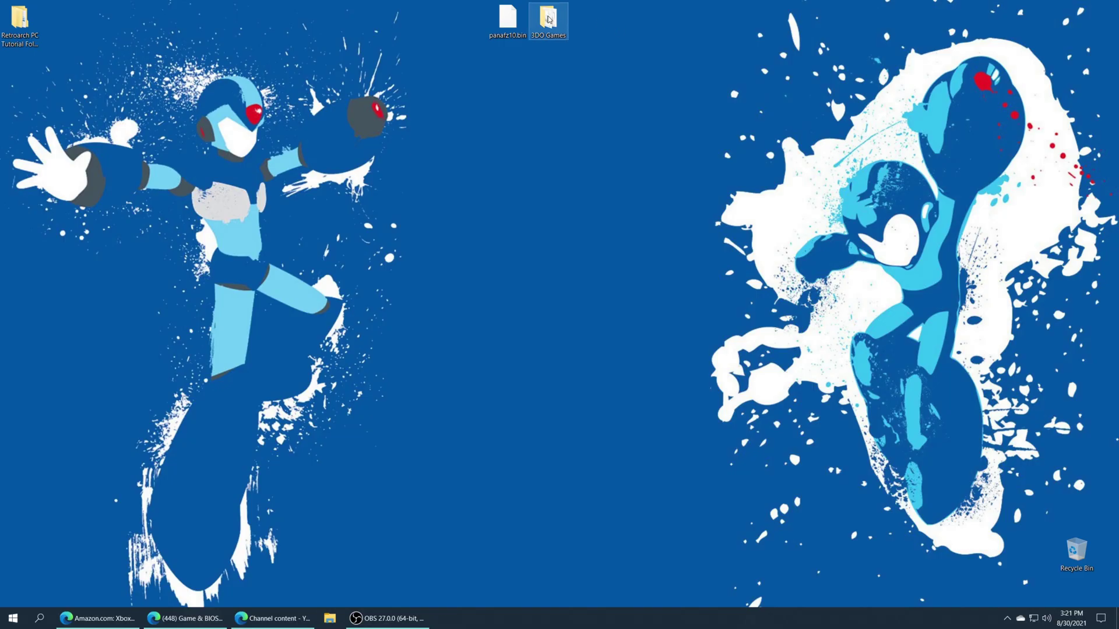
Look through the game disc images in the desktop's 3DO Games folder and close its window
double_click(548, 16)
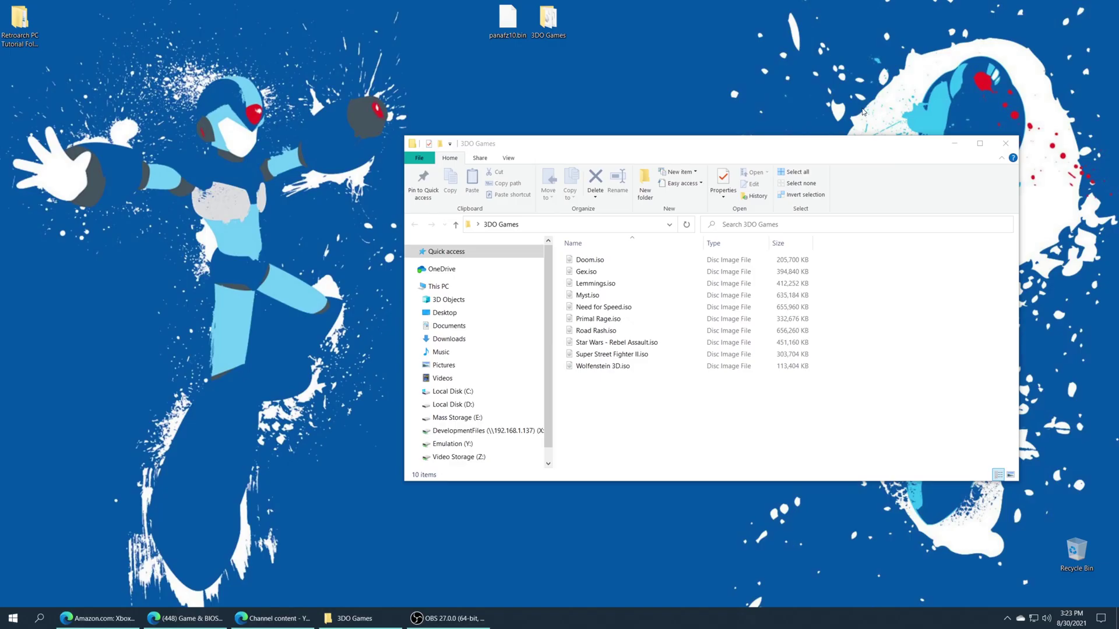
key("alt+F4")
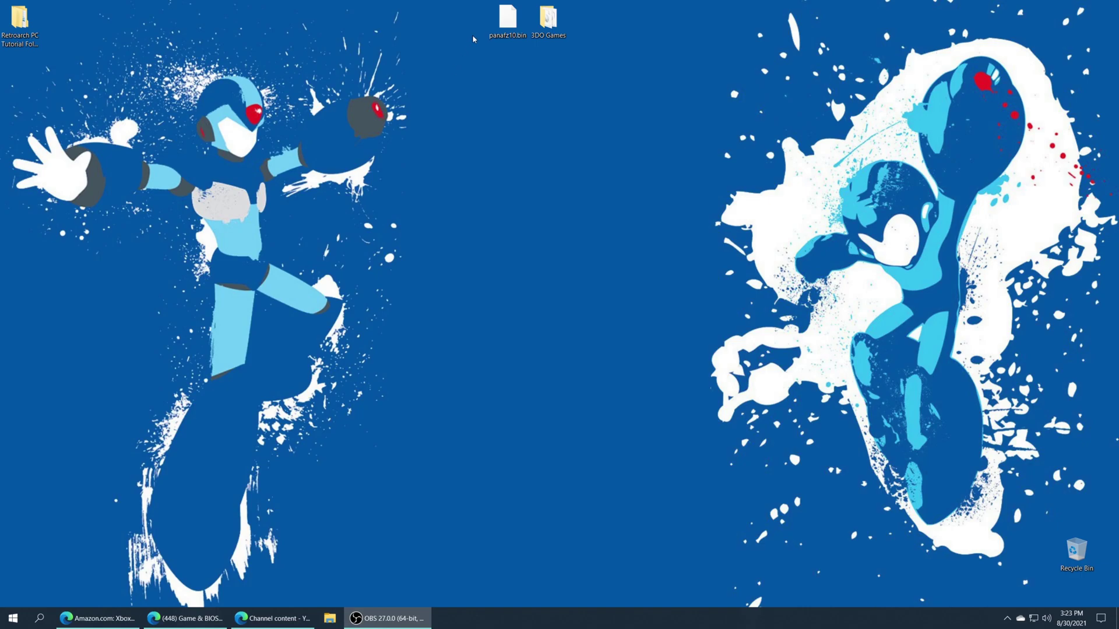
left_click_drag(507, 19, 467, 18)
left_click_drag(479, 69, 443, 49)
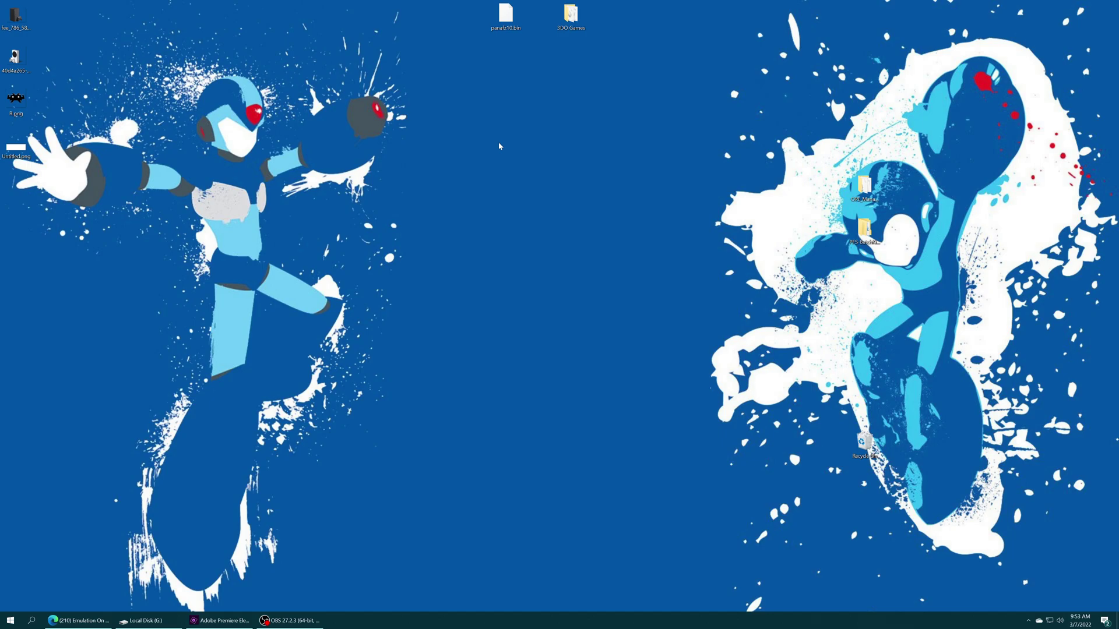
Copy panafz10.bin from the desktop into the system folder on Local Disk (G:), replacing the existing file
left_click(150, 623)
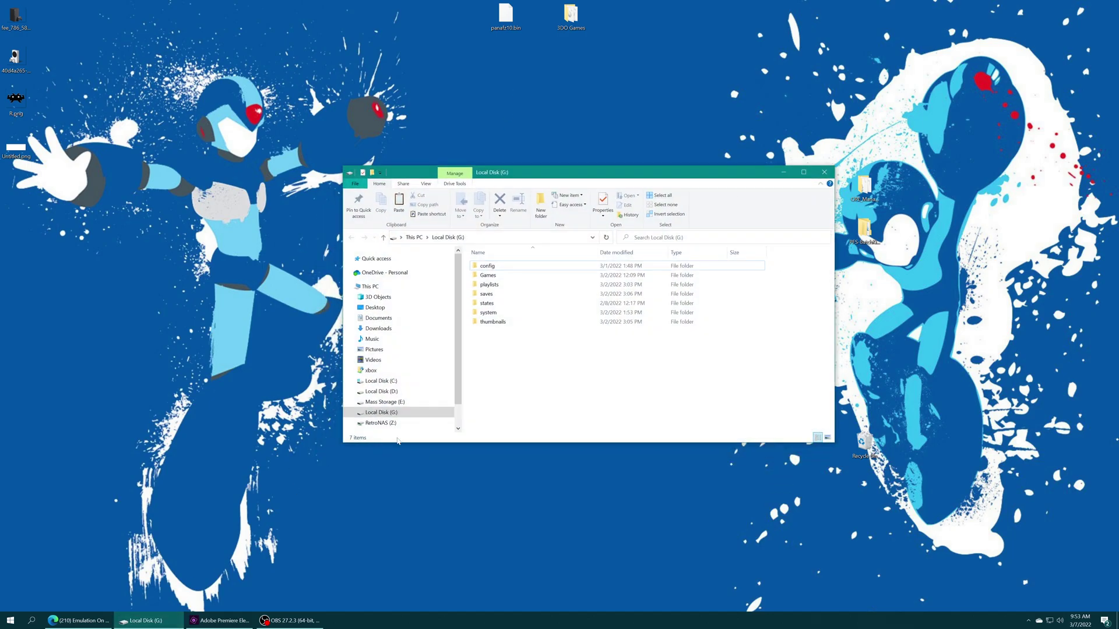
left_click_drag(527, 19, 503, 316)
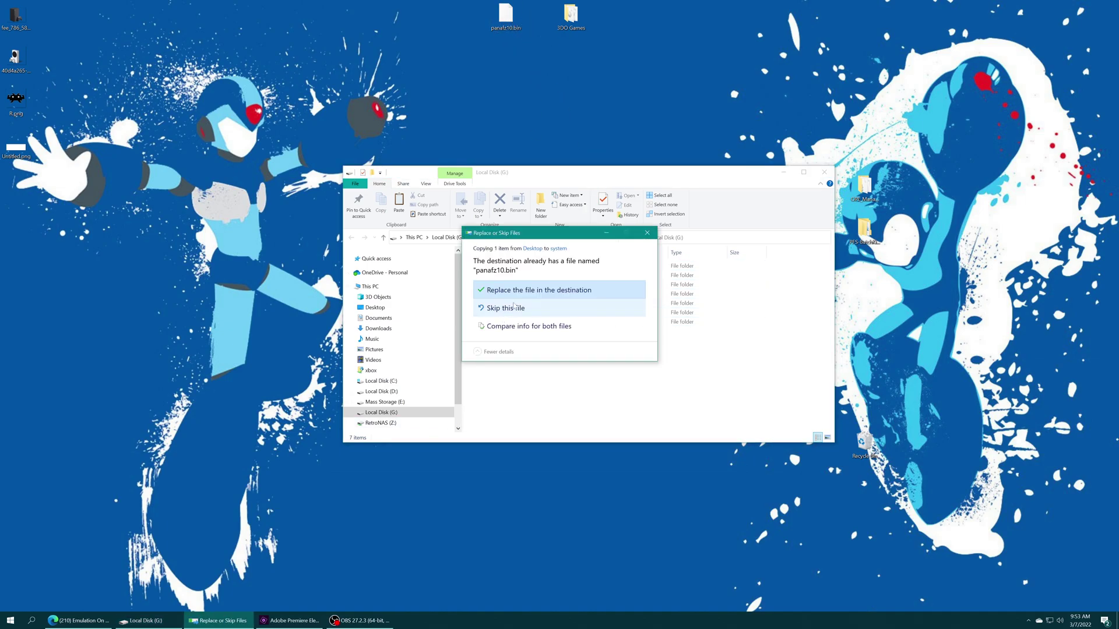
left_click(572, 298)
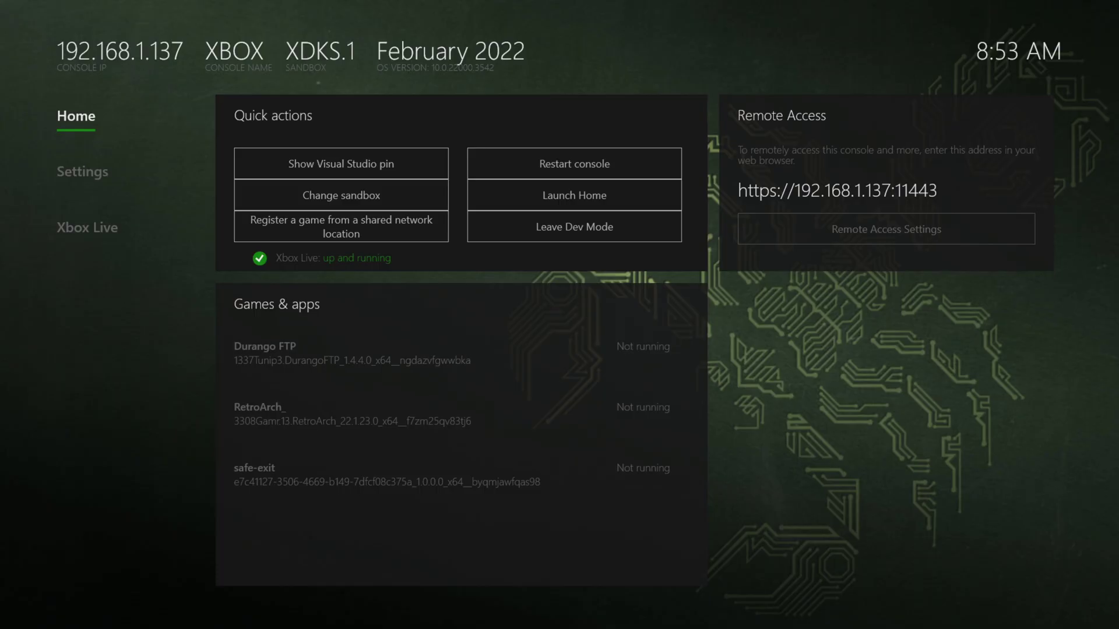
Launch Durango FTP from the Xbox Dev Home games and apps list and start its server on port 21 with anonymous access
key("Right")
key("Down")
key("Down")
key("Down")
key("Down")
key("Down")
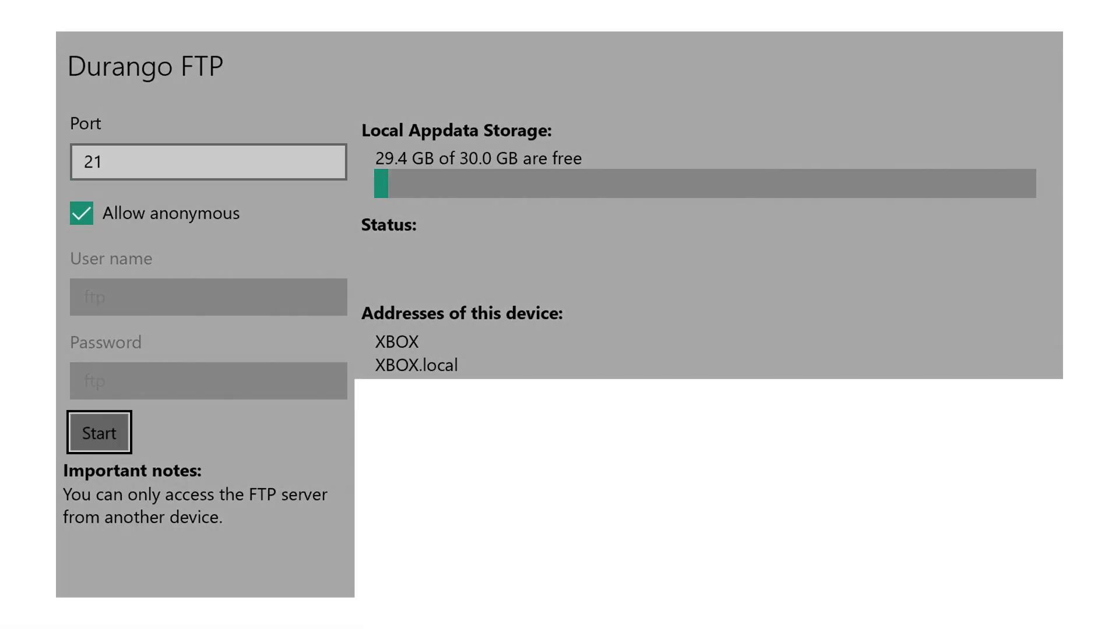
key("Return")
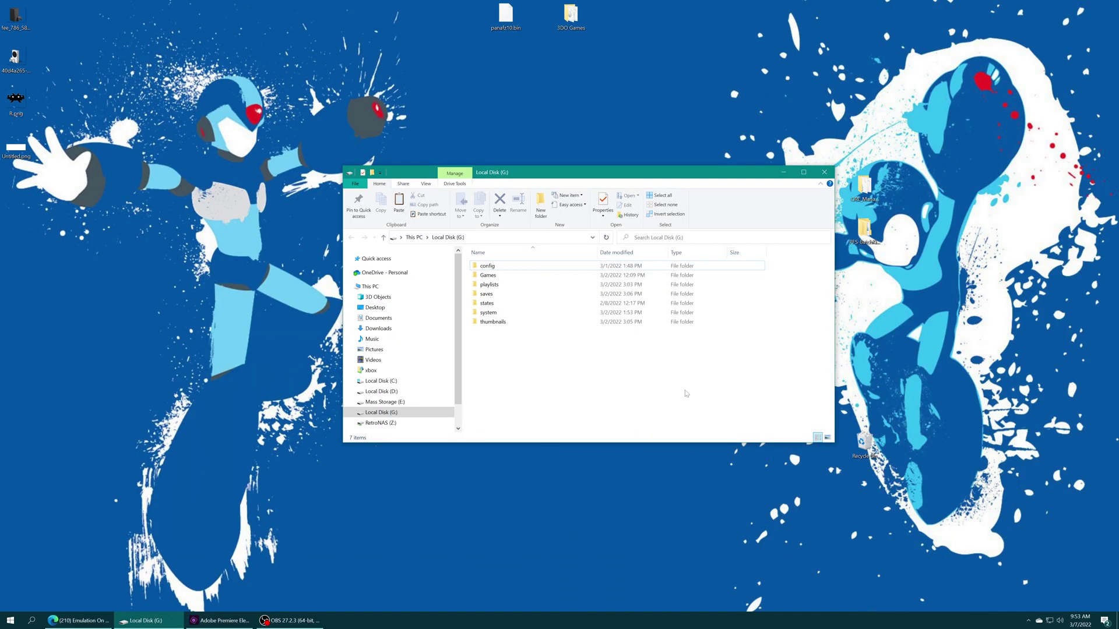
Open RetroArch's LocalState system folder within LOCALFOLDER on the xbox network location in File Explorer
left_click(396, 372)
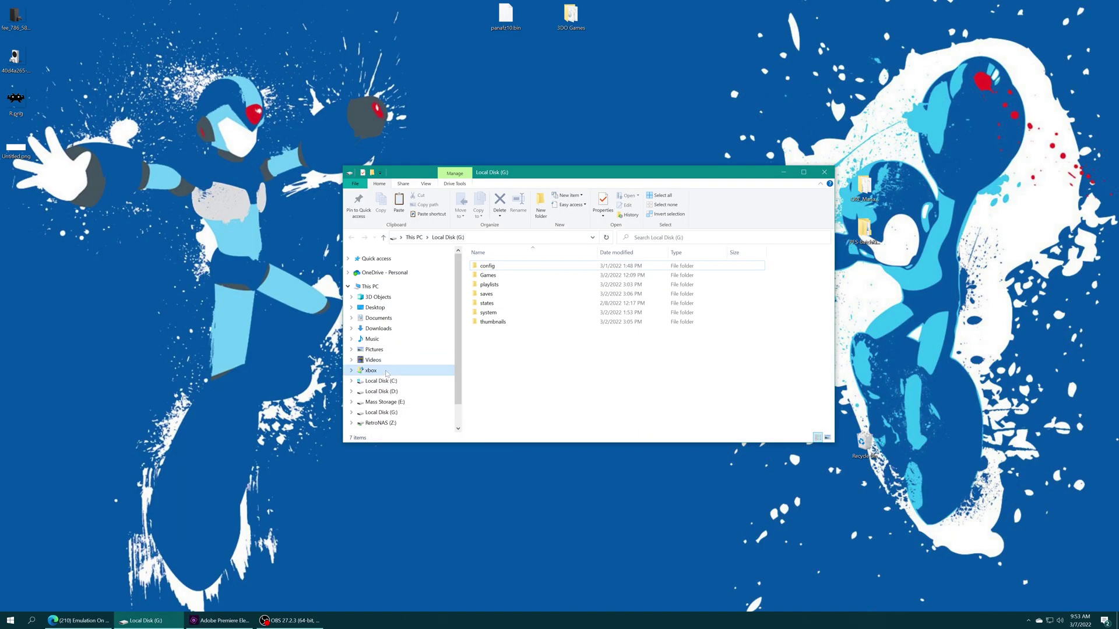
left_click(629, 284)
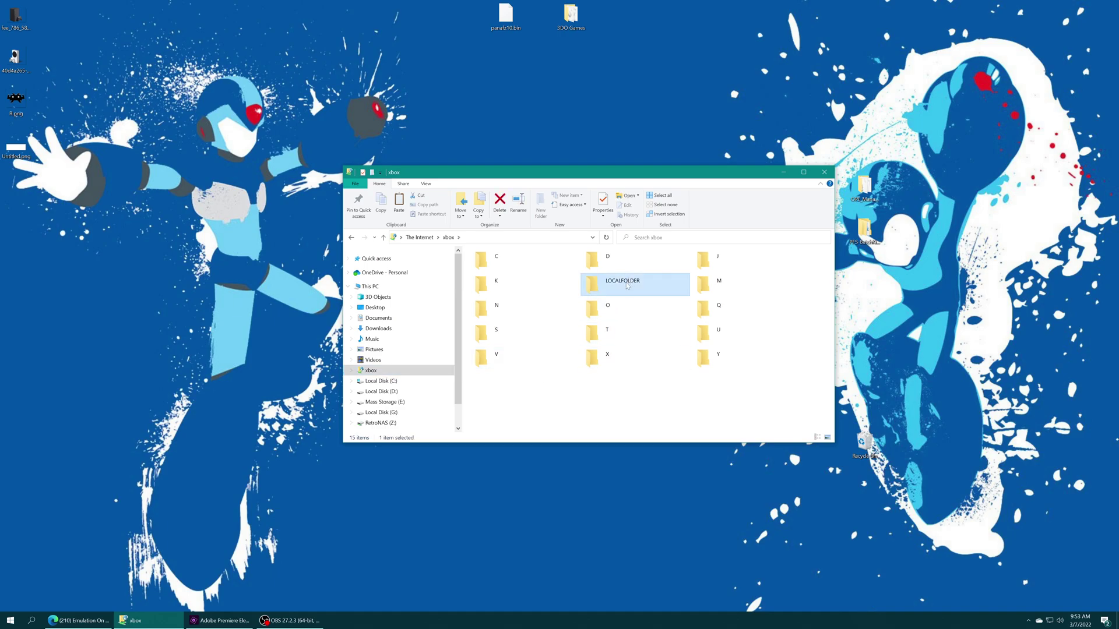
double_click(627, 285)
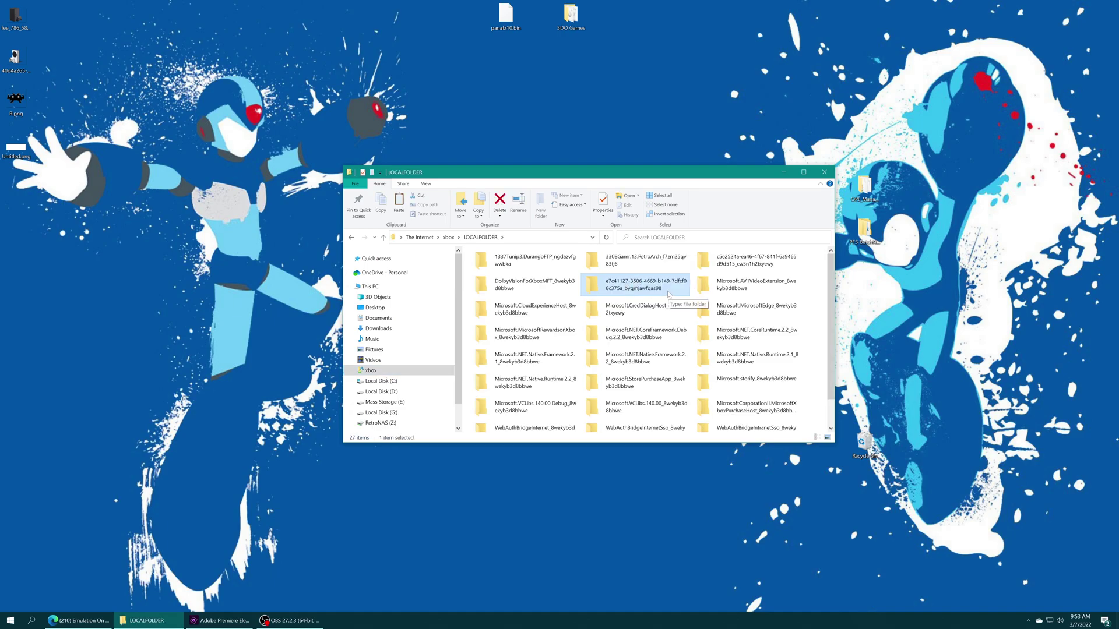
double_click(632, 260)
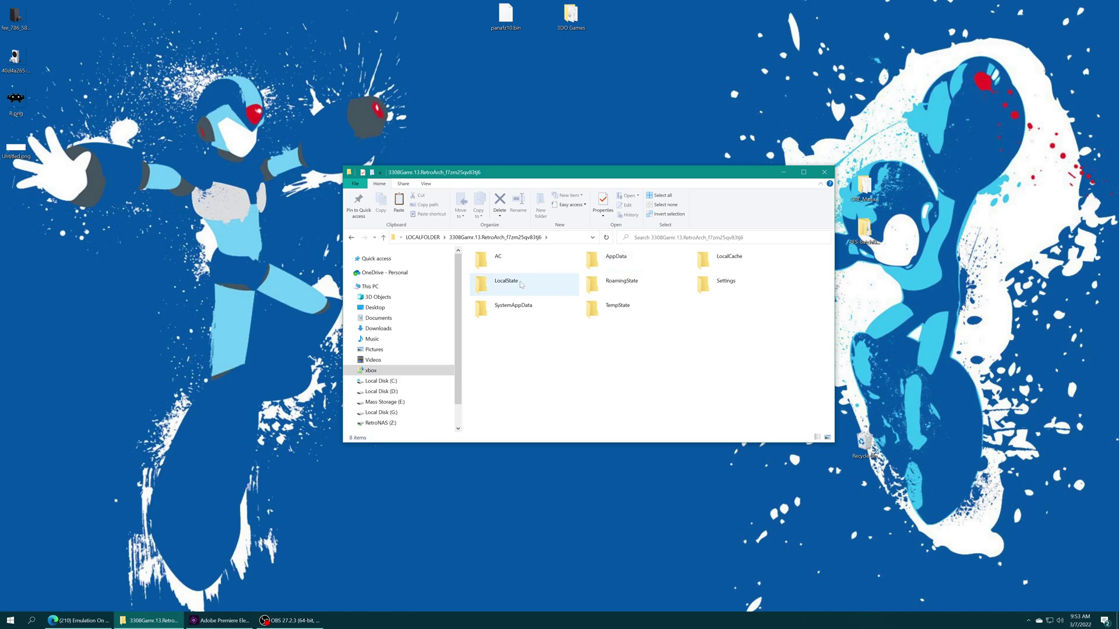
double_click(522, 285)
double_click(614, 380)
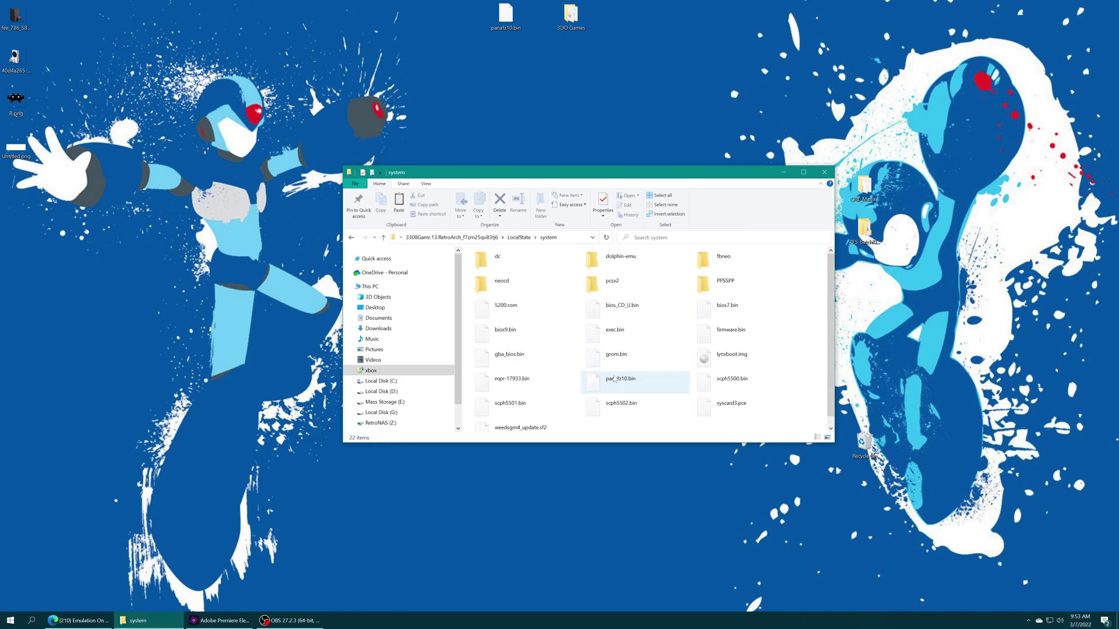
Copy panafz10.bin from the desktop into RetroArch's system folder on the Xbox, accepting replacement of all existing files
left_click_drag(506, 17, 809, 322)
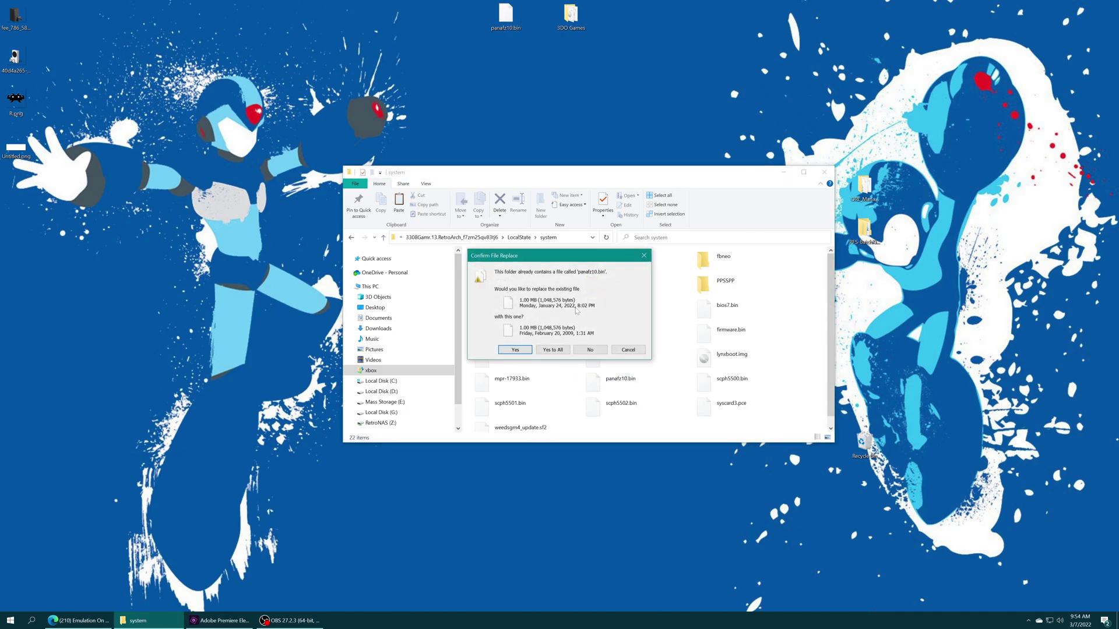
left_click(558, 348)
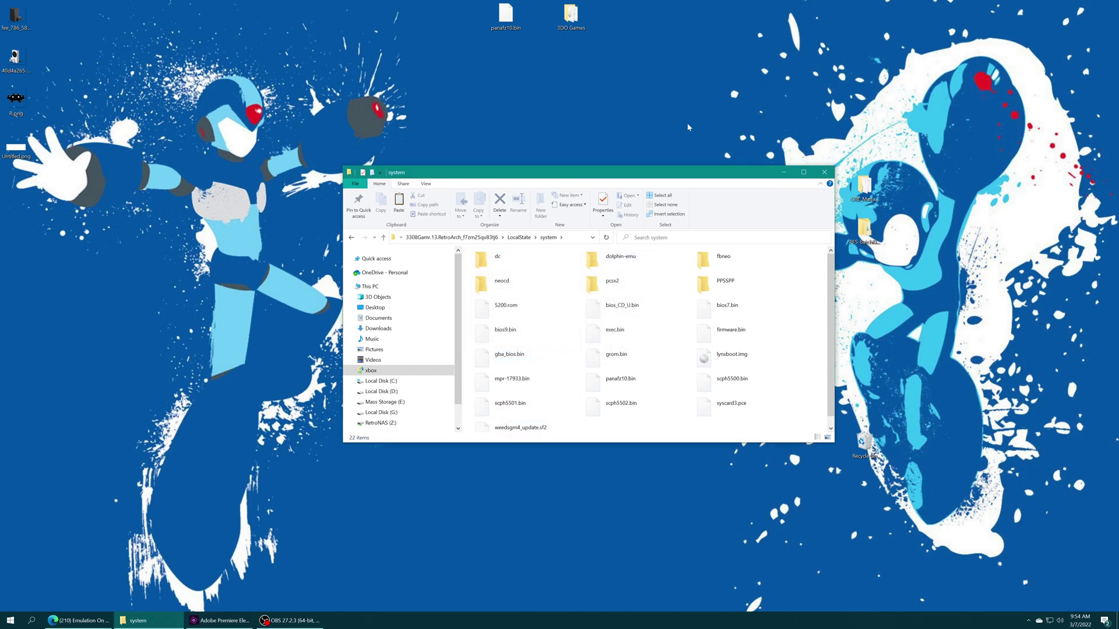
left_click(588, 116)
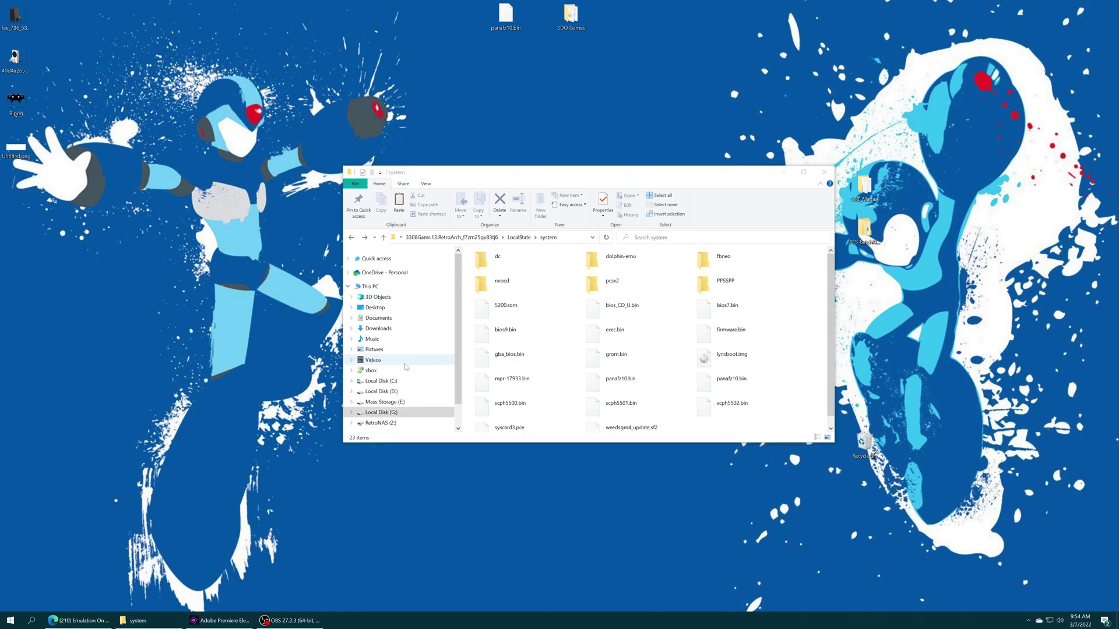
Copy the desktop's 3DO Games folder into the Games folder on Local Disk (G:)
left_click(391, 414)
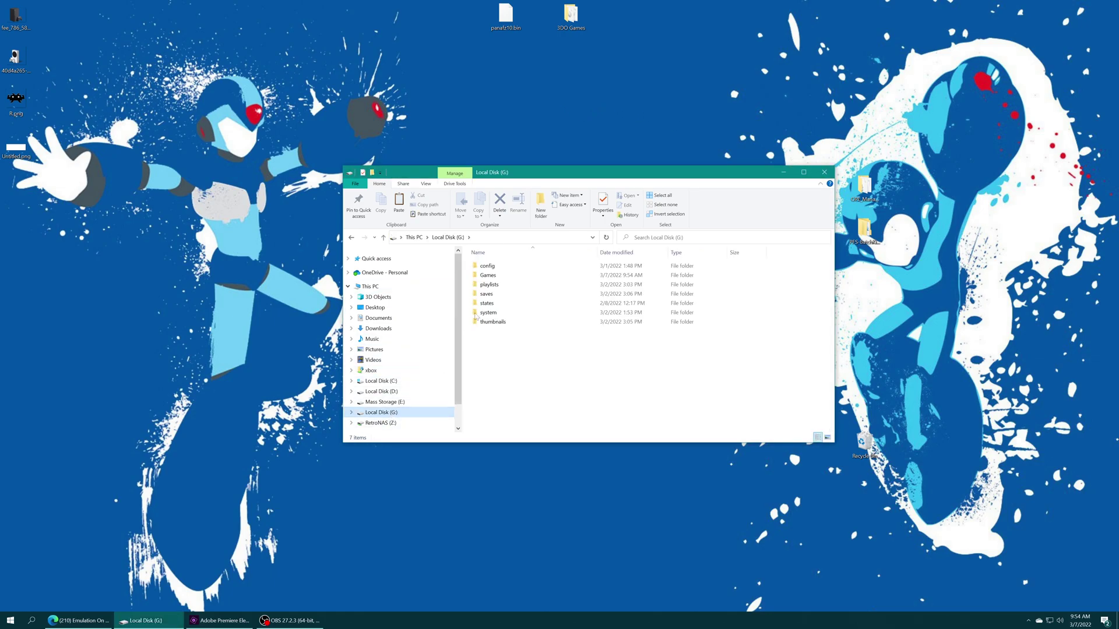
double_click(488, 275)
left_click_drag(570, 24, 771, 317)
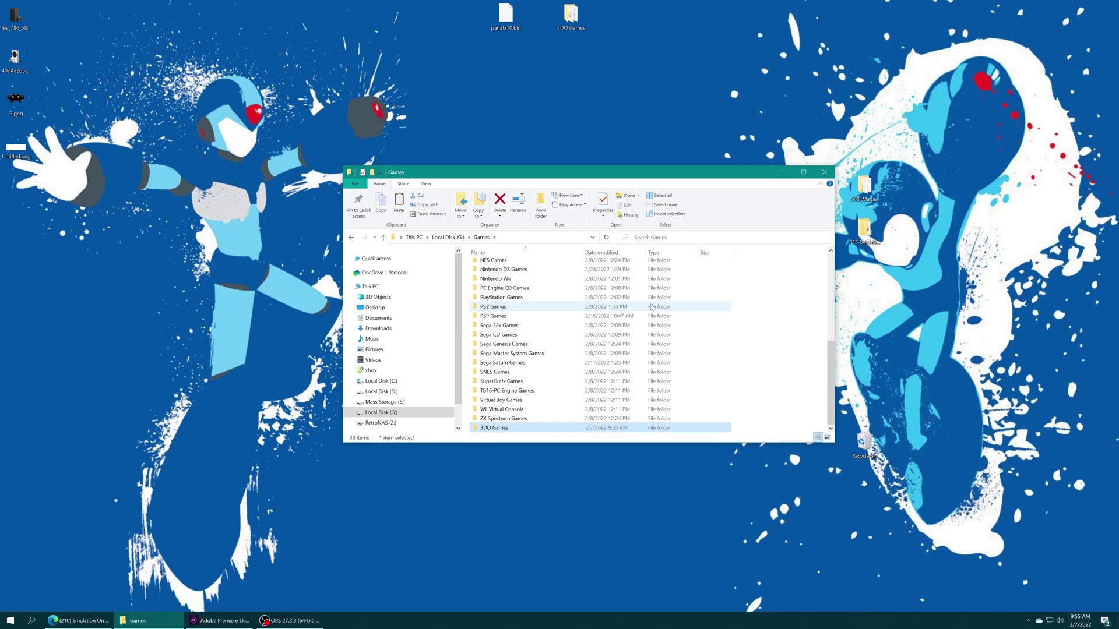
Open the Games folder in RetroArch's x64 install folder under S, Program Files, WindowsApps on the xbox network location
left_click(374, 372)
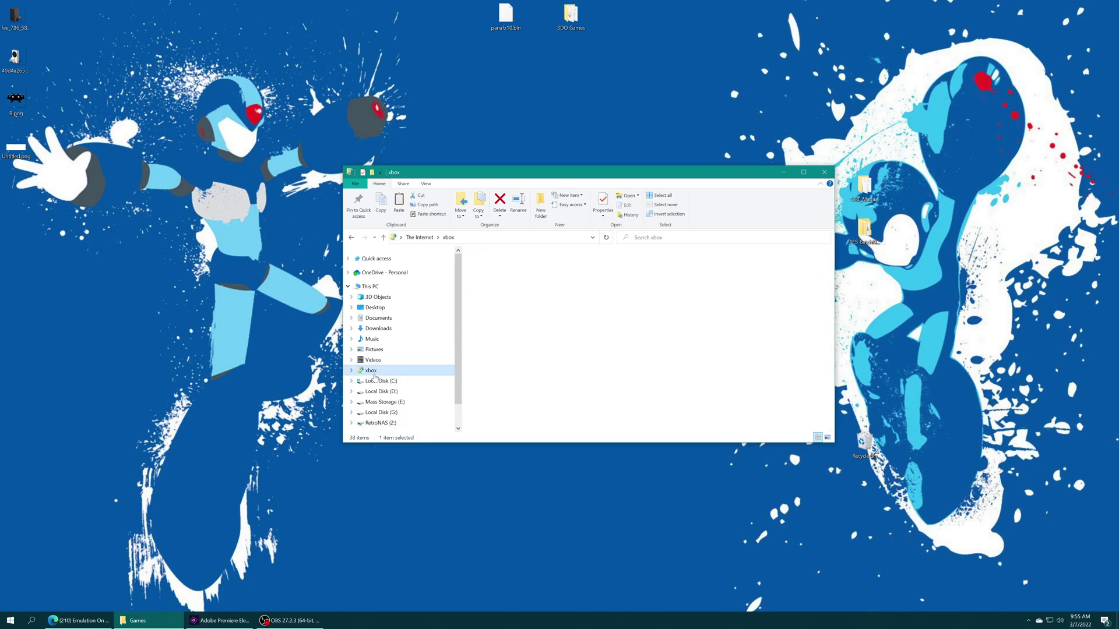
double_click(507, 334)
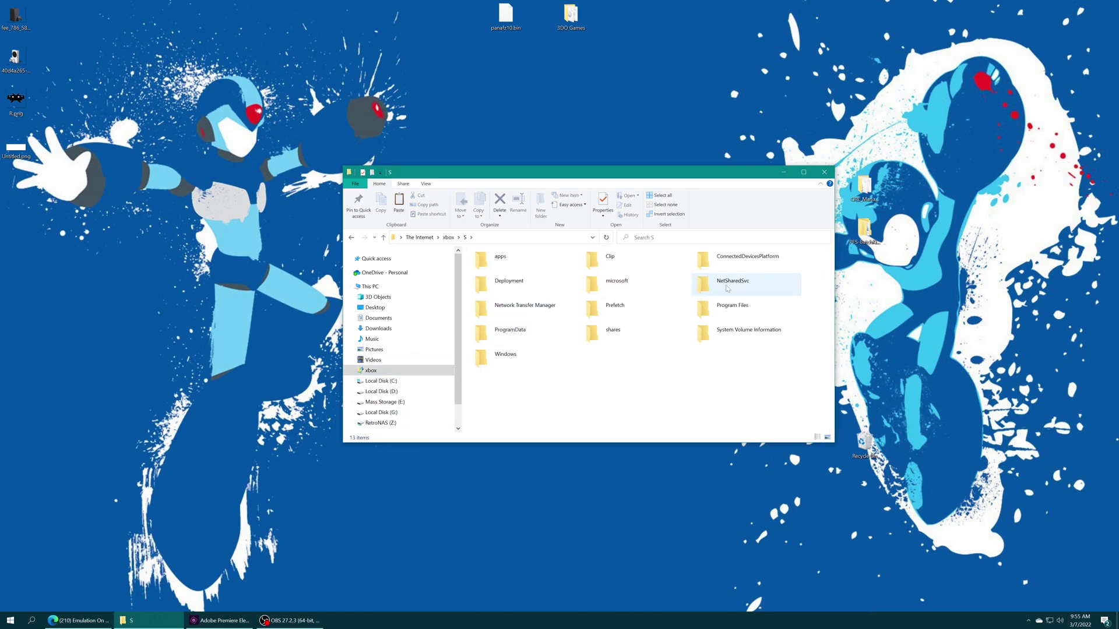
double_click(732, 307)
double_click(512, 260)
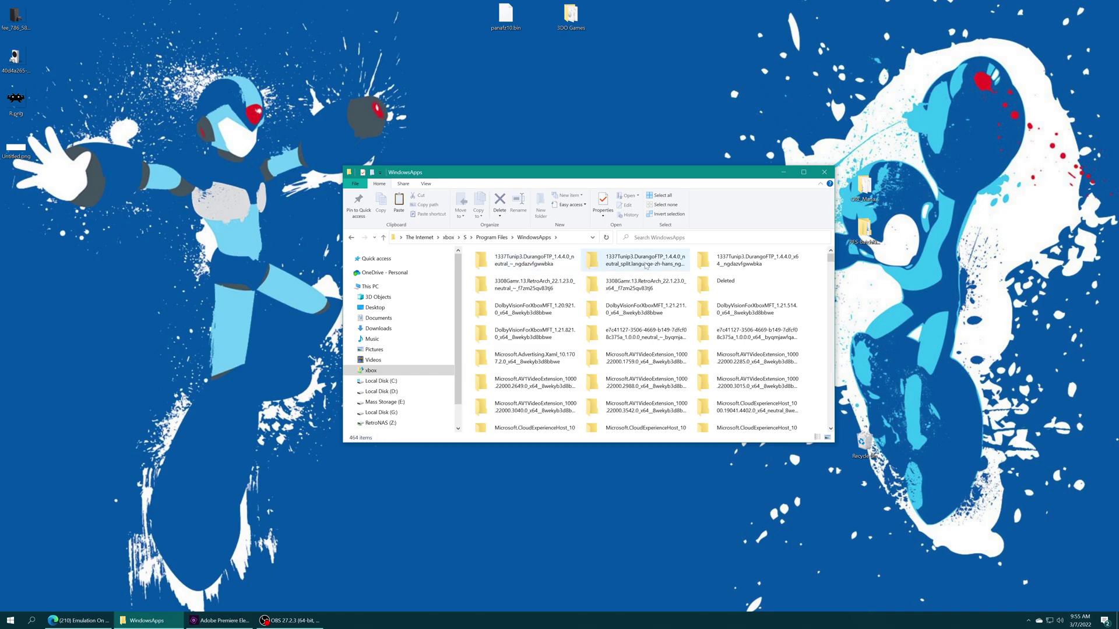
double_click(657, 292)
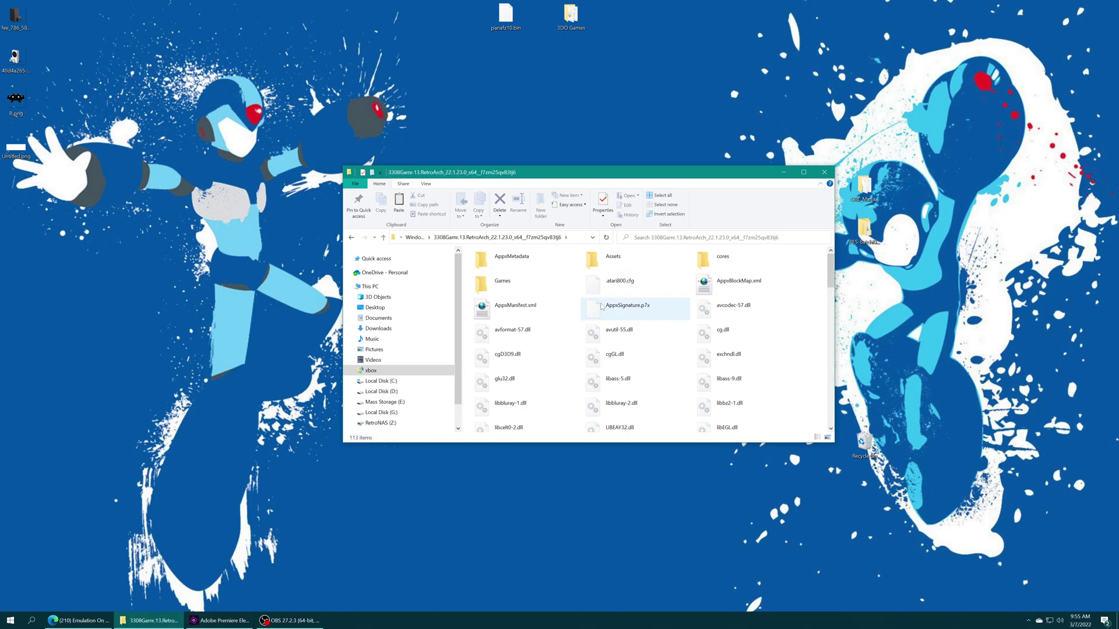
double_click(502, 283)
mouse_move(570, 14)
left_mouse_down()
mouse_move(676, 412)
mouse_move(634, 343)
mouse_move(569, 27)
left_mouse_up()
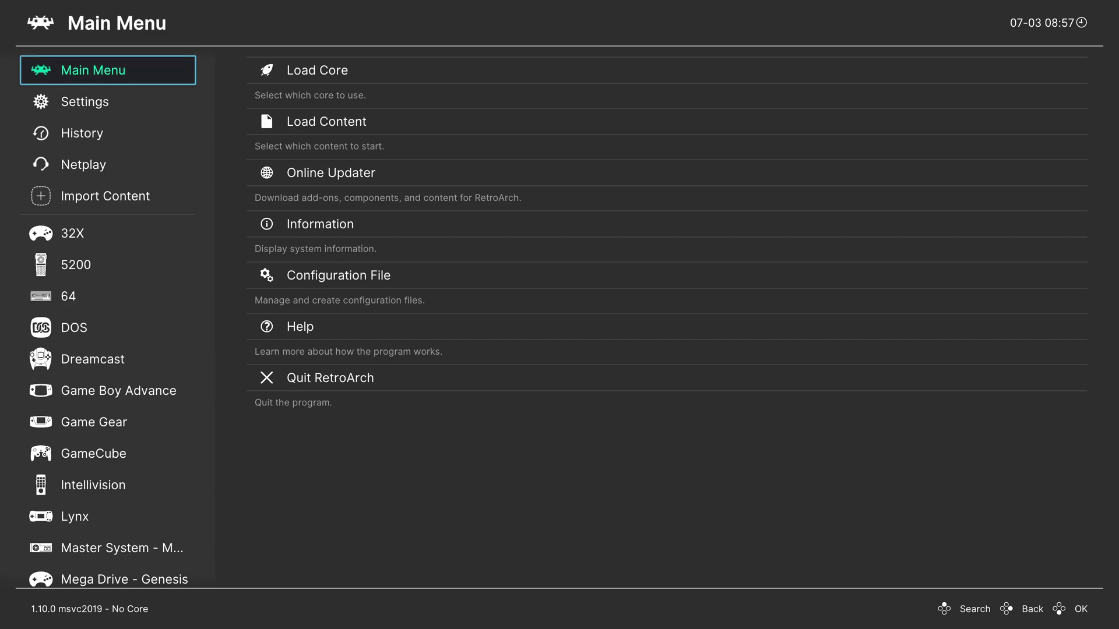
Switch to RetroArch on the Xbox and open Manual Scan under Import Content
key("Down")
key("Down")
key("Down")
key("Down")
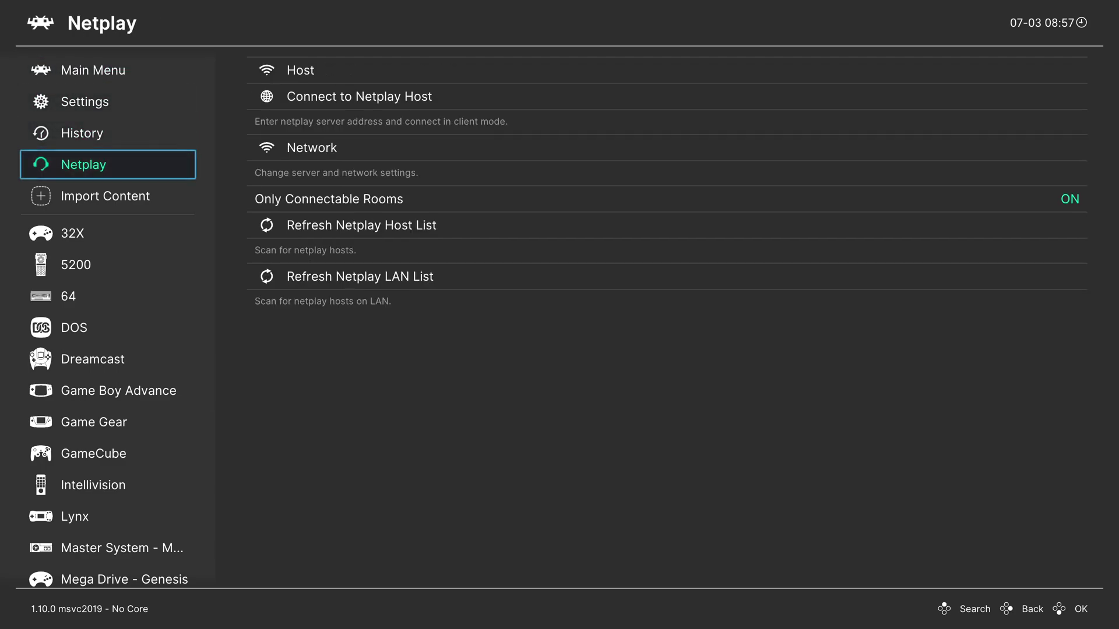
key("Right")
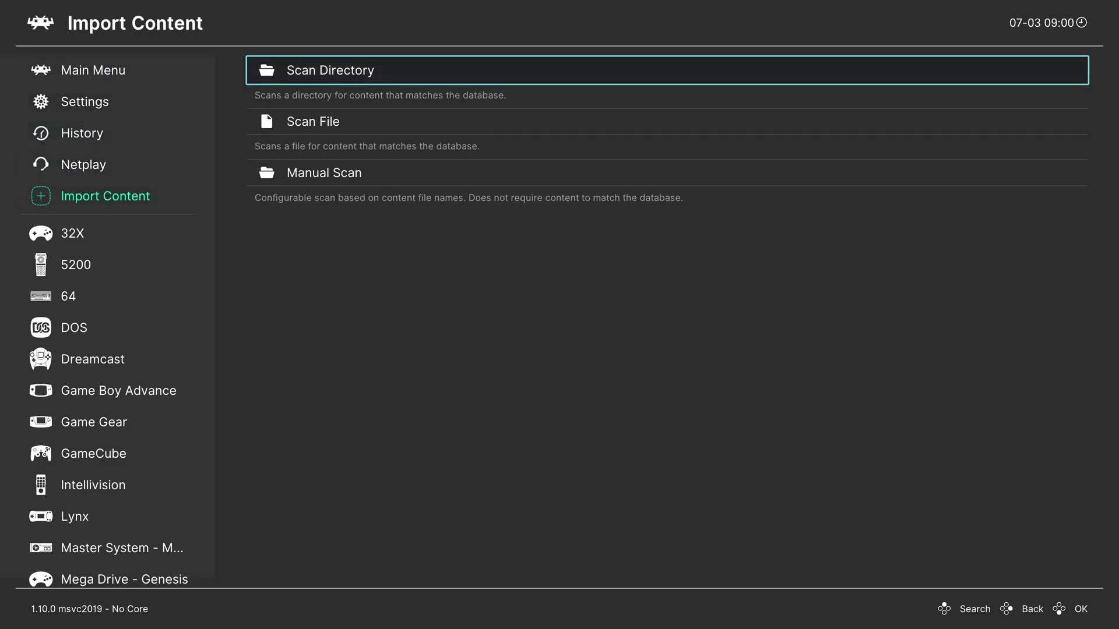
key("Down")
key("Down")
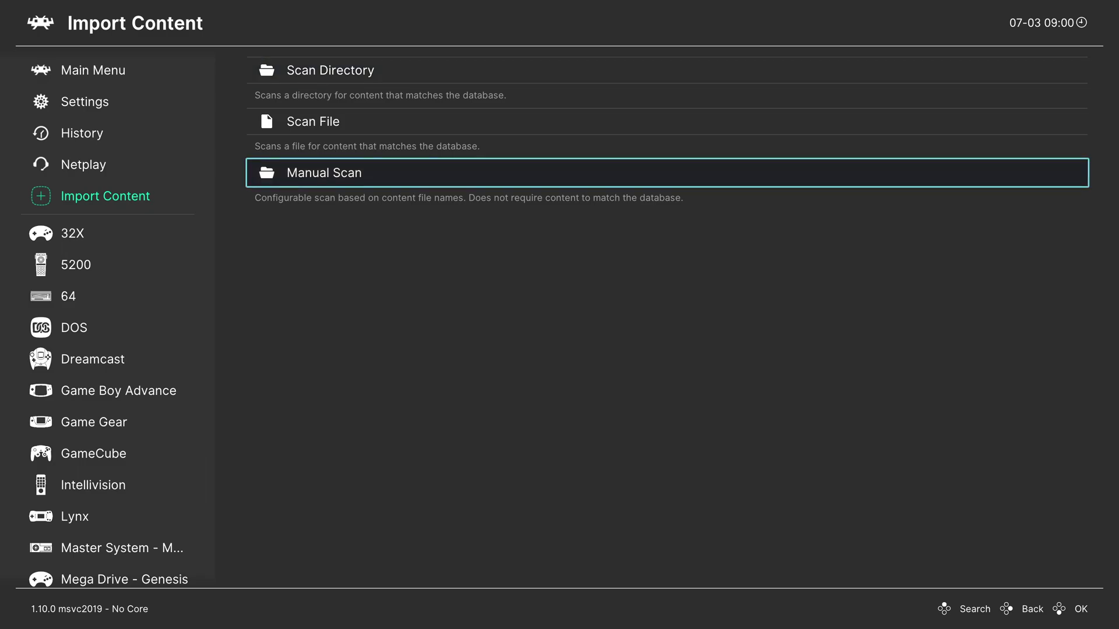
key("Return")
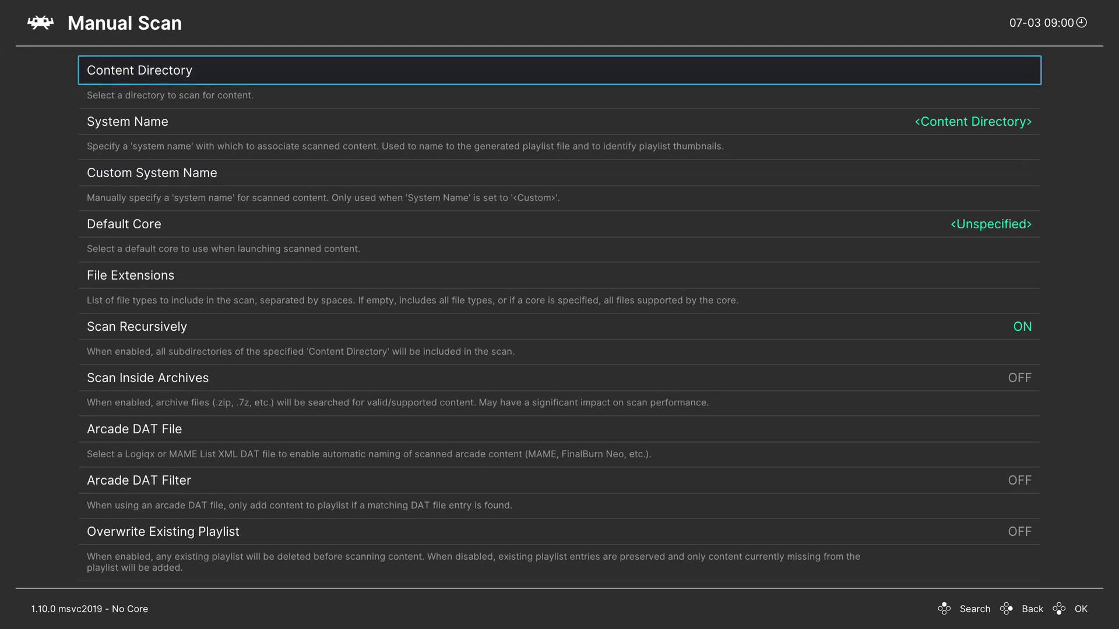
Start choosing the scan's content directory and open the E:\ drive
key("Return")
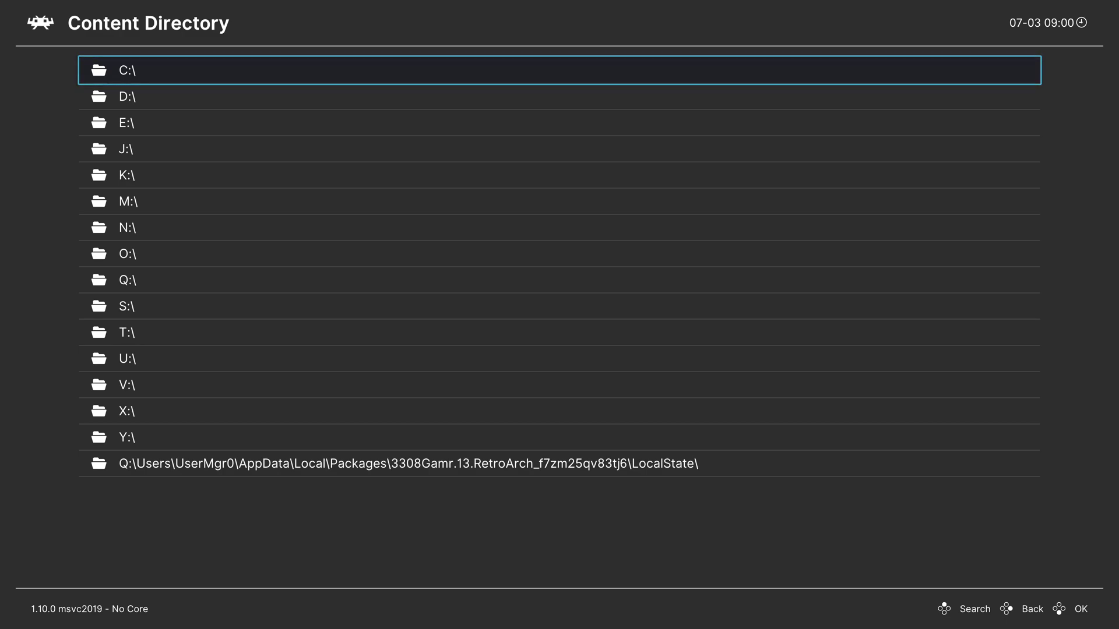
key("Down")
key("Down")
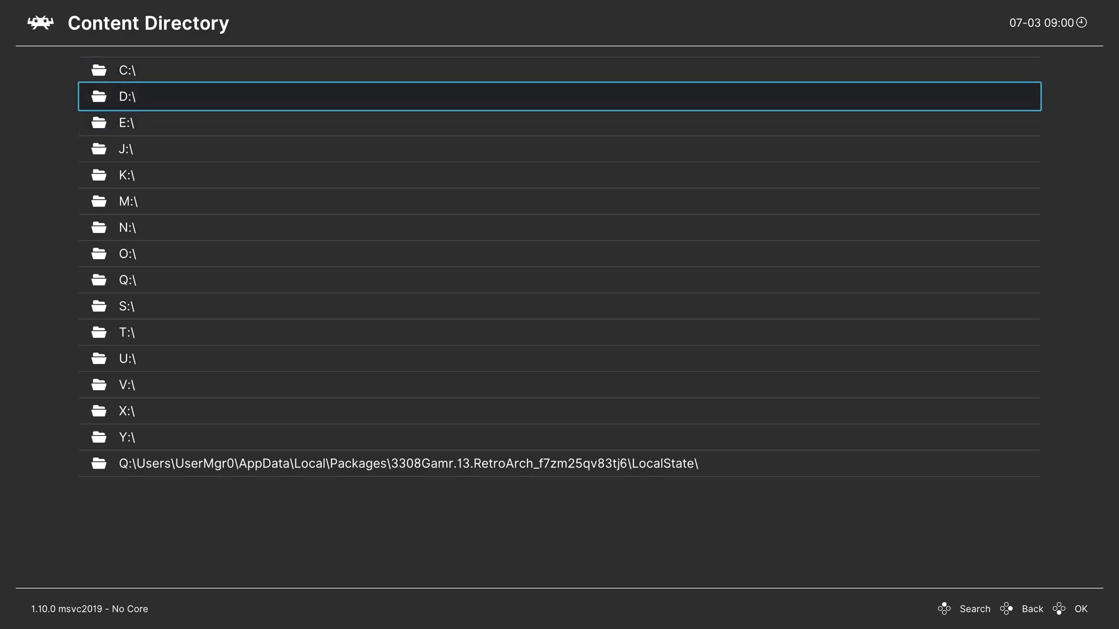
key("Down")
key("Down")
key("Down")
key("Down")
key("Down")
key("Down")
key("Down")
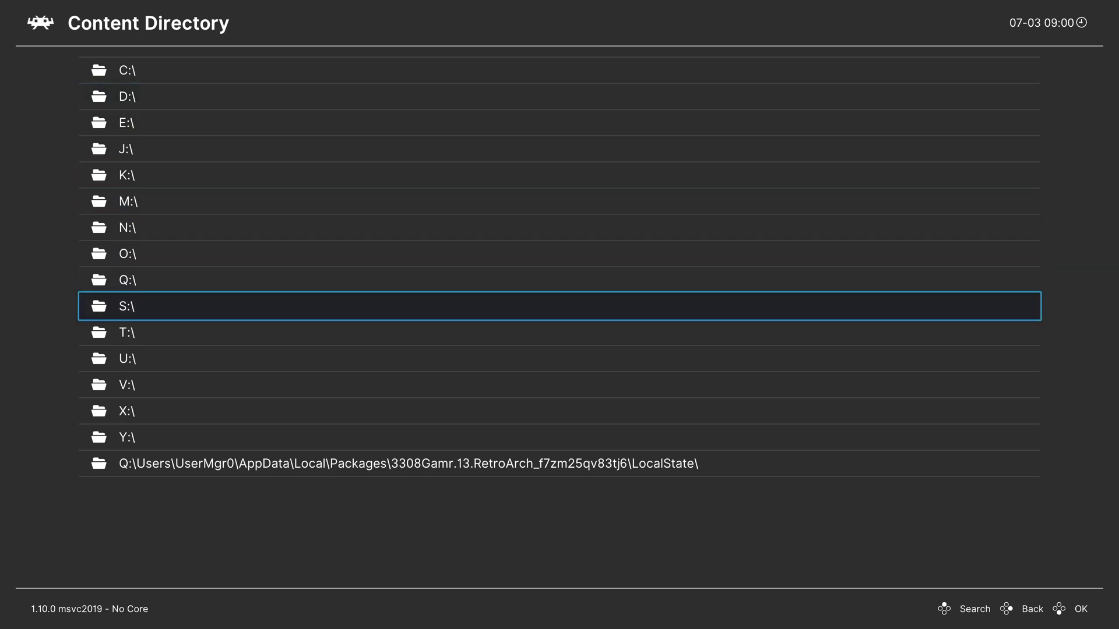
key("Up")
key("Up")
key("Up")
key("Up")
key("Up")
key("Up")
key("Up")
key("Return")
Set the 3DO Games folder inside E:\Games as the content directory for the scan
key("Down")
key("Down")
key("Down")
key("Down")
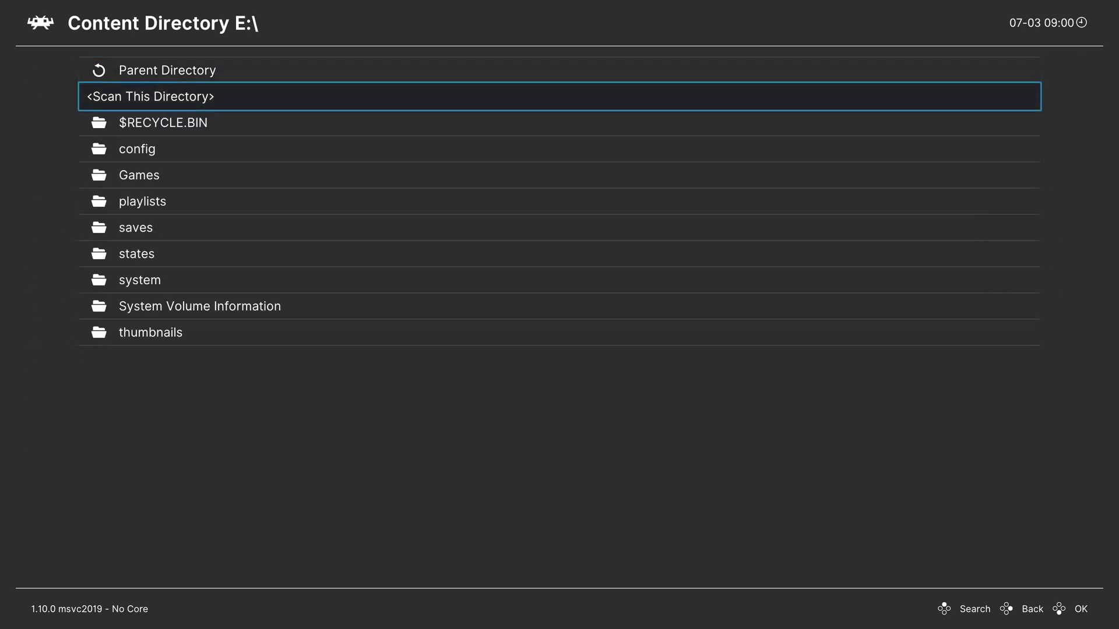
key("Return")
key("Down")
key("Down")
key("Return")
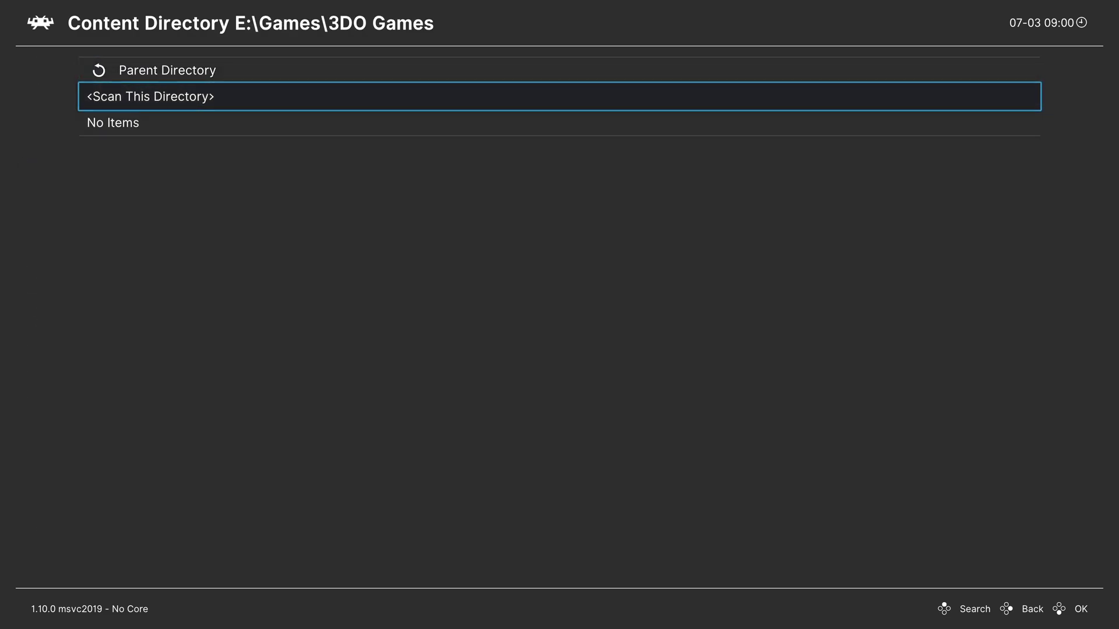
key("Return")
Set the scan's System Name to The 3DO Company - 3DO
key("Down")
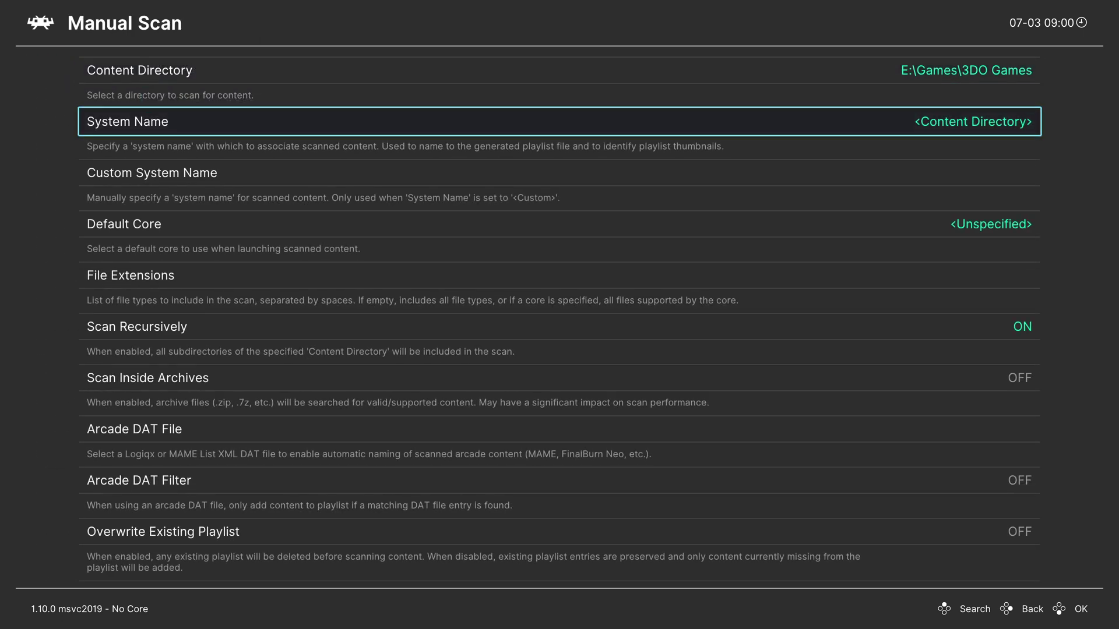
key("Return")
key("Up")
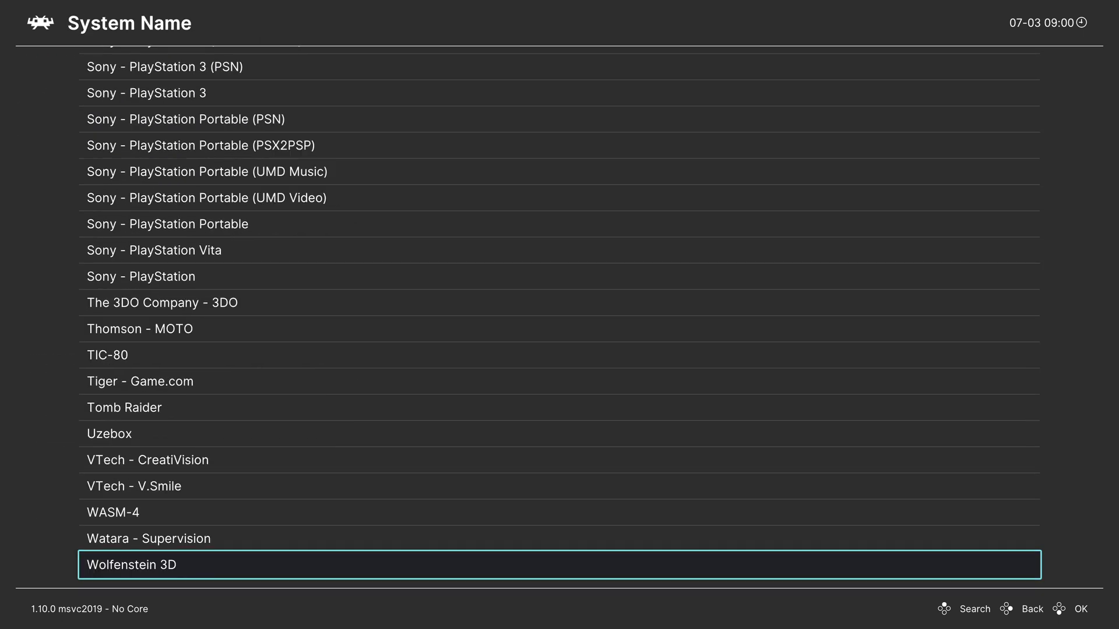
key("Up")
key("Up")
key("Up")
key("Up")
key("Up")
key("Up")
key("Up")
key("Up")
key("Up")
key("Up")
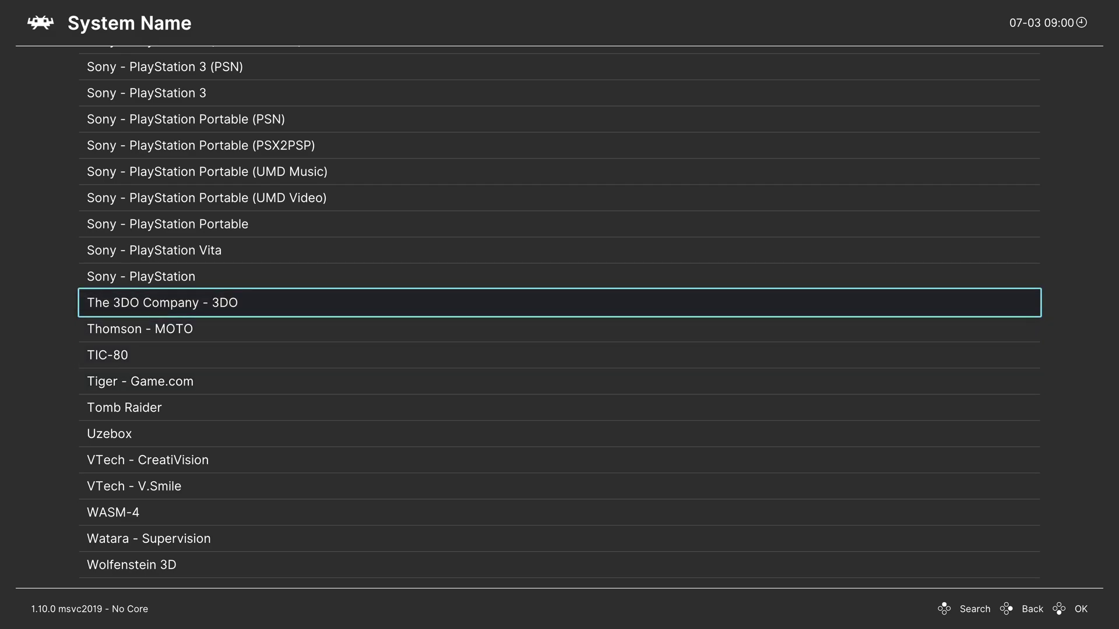
key("Return")
Set the scan's Default Core to The 3DO Company - 3DO (Opera)
key("Down")
key("Down")
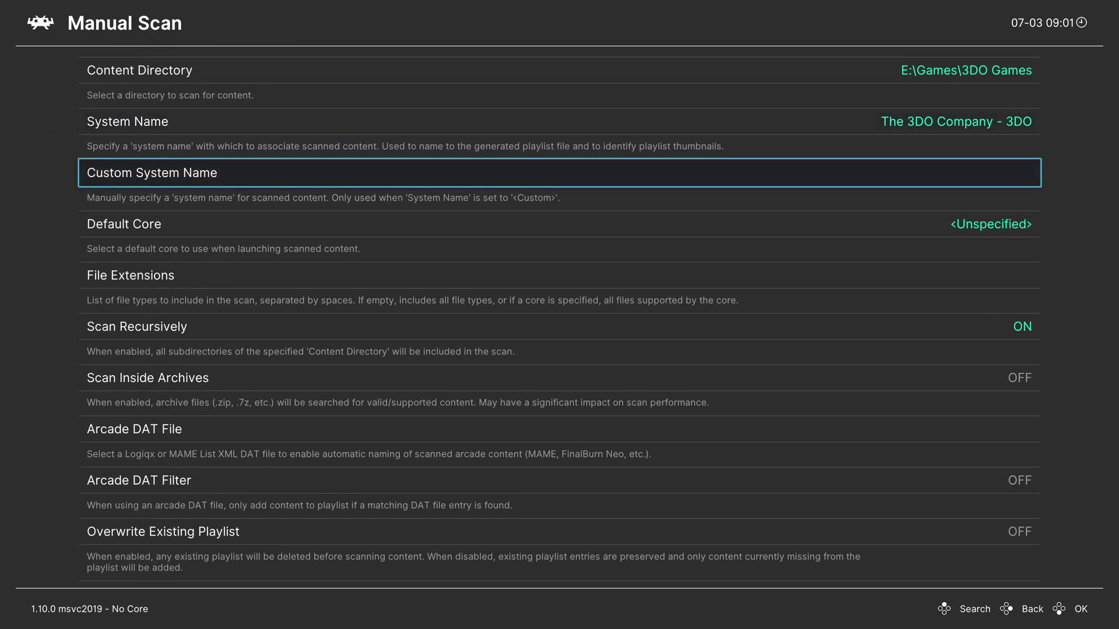
key("Return")
key("Up")
key("Up")
key("Up")
key("Up")
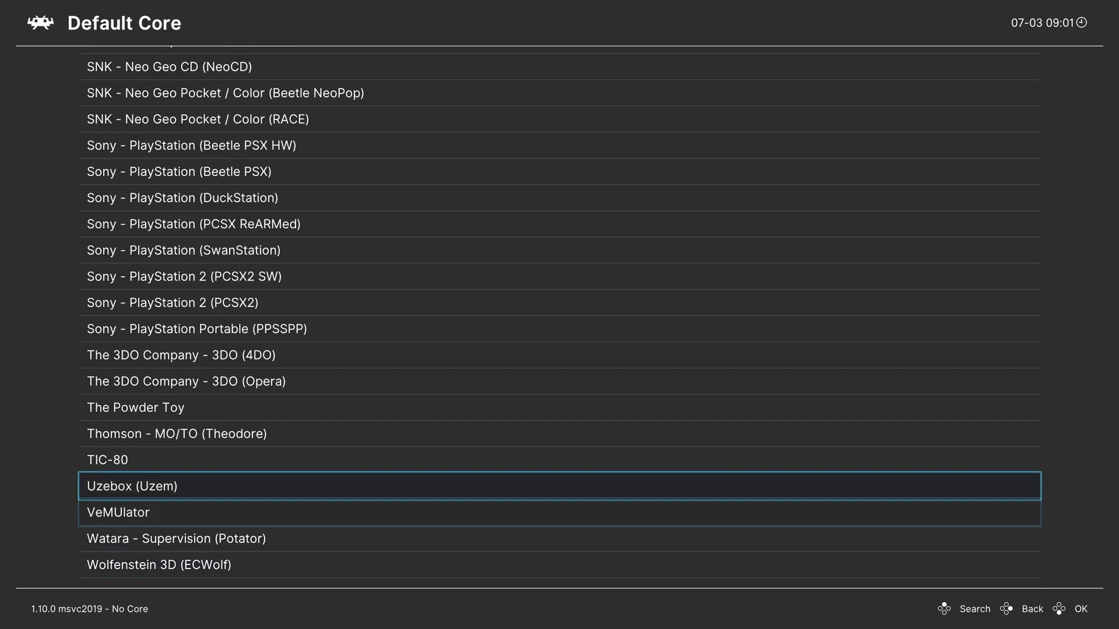
key("Up")
key("Up")
key("Up")
key("Up")
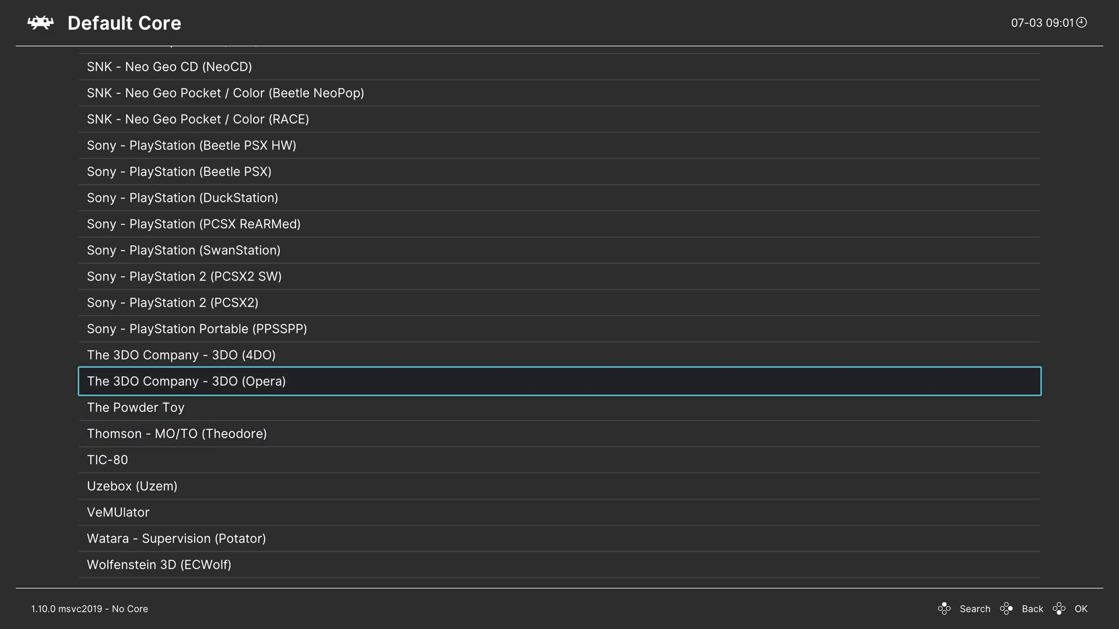
key("Return")
Start the manual scan with the remaining scan options left at their defaults
key("Down")
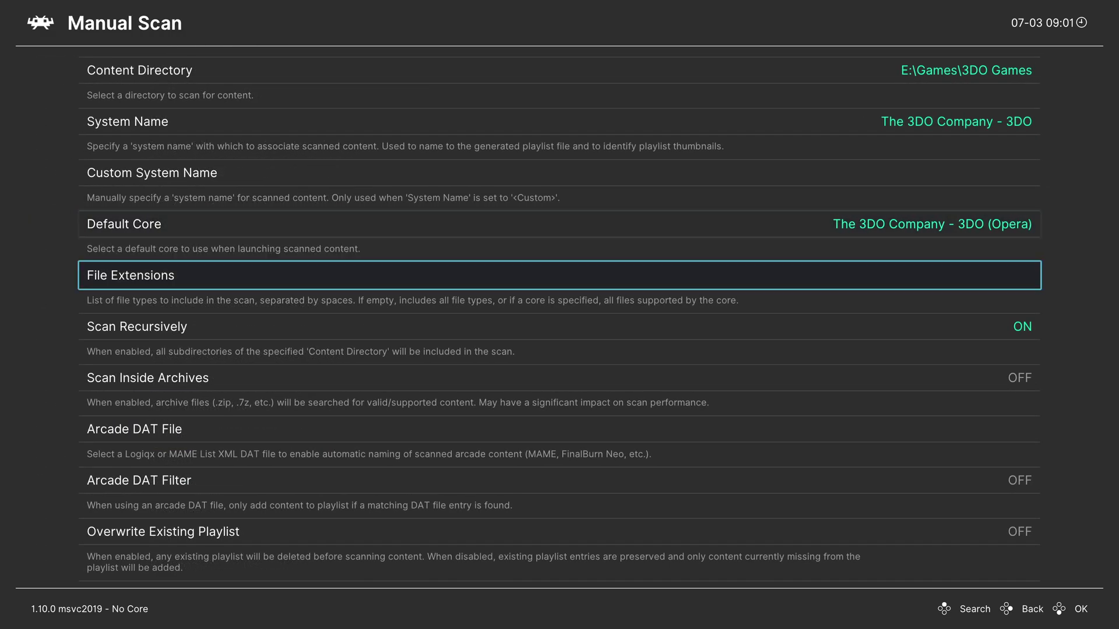
key("Down")
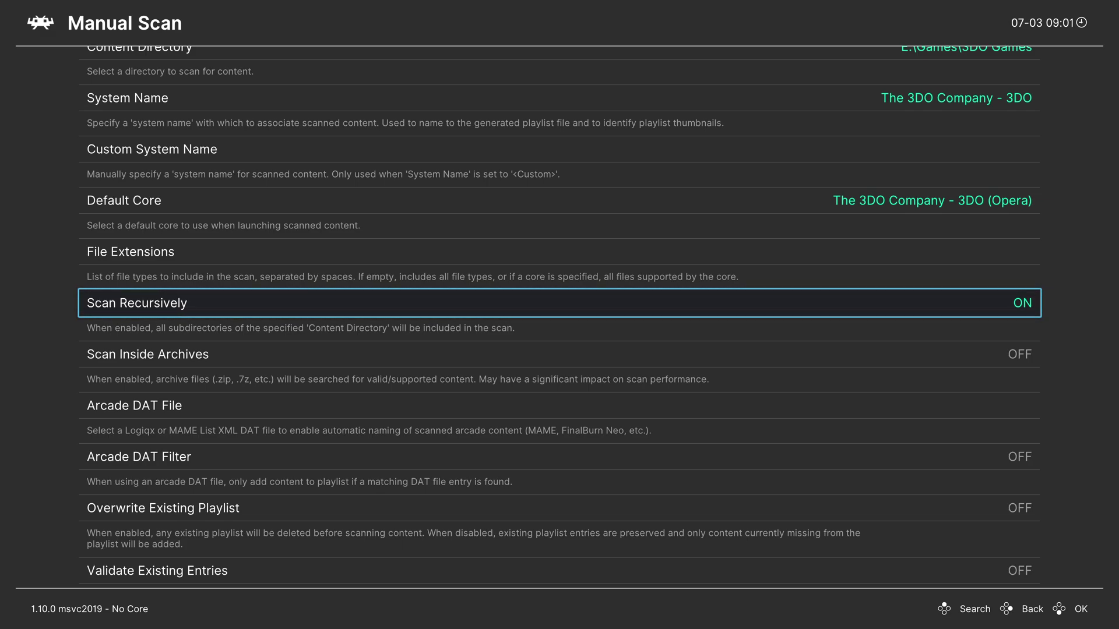
key("Down")
key("Down")
key("Down")
key("Down")
key("Down")
key("Down")
key("Return")
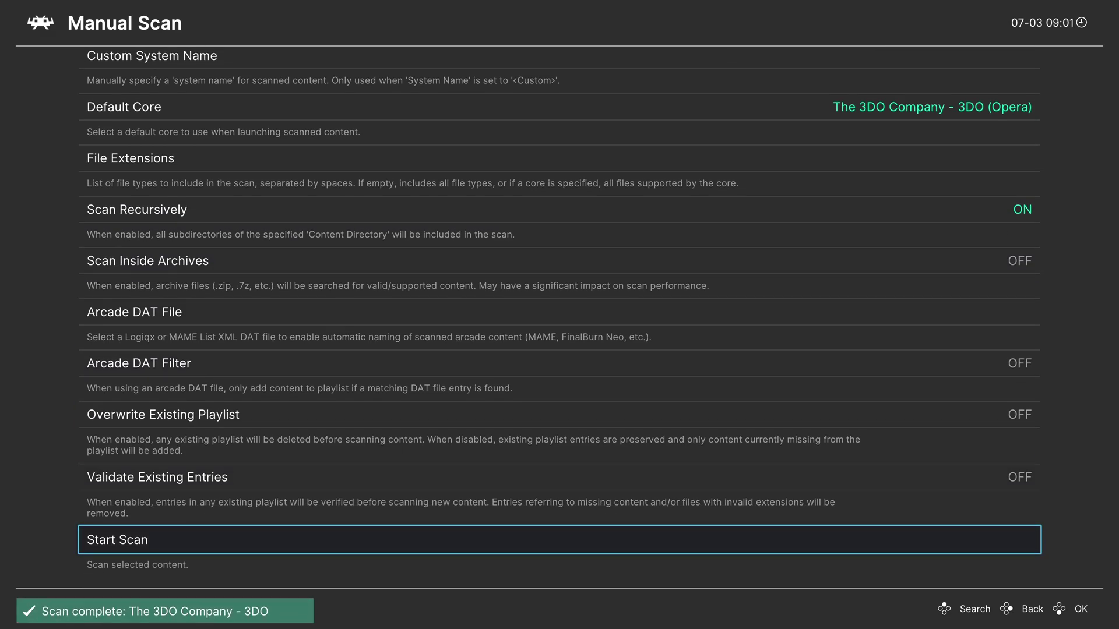
Leave Manual Scan and open the 3DO playlist
key("BackSpace")
key("Left")
key("Down")
key("Down")
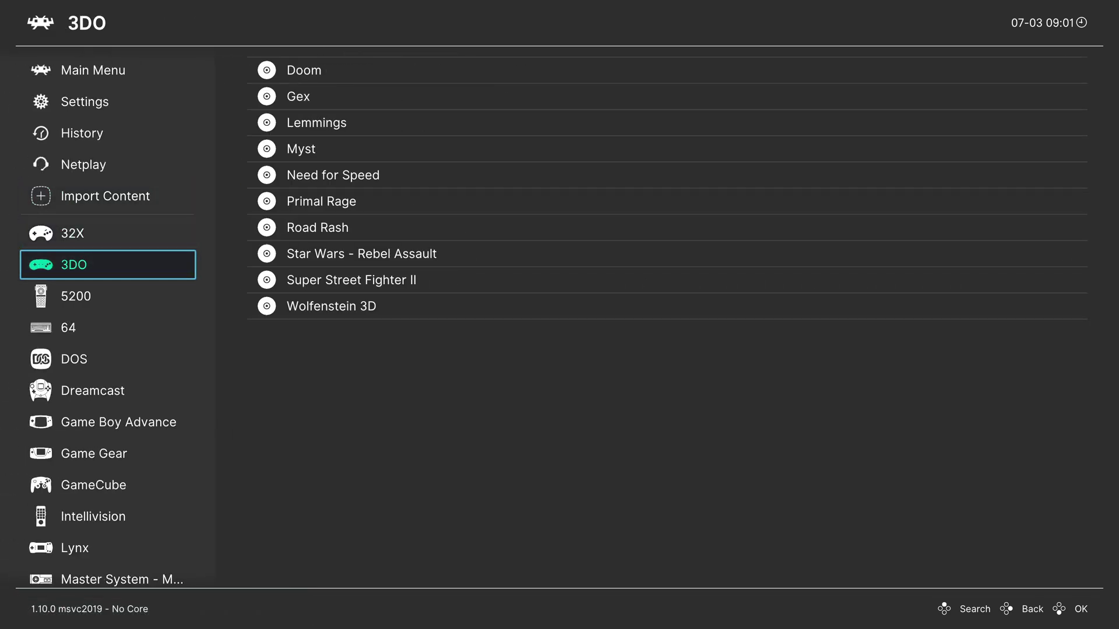
key("Right")
Look through the games in the 3DO playlist and select Super Street Fighter II
key("Down")
key("Down")
key("Down")
key("Down")
key("Down")
key("Down")
key("Down")
key("Down")
key("Down")
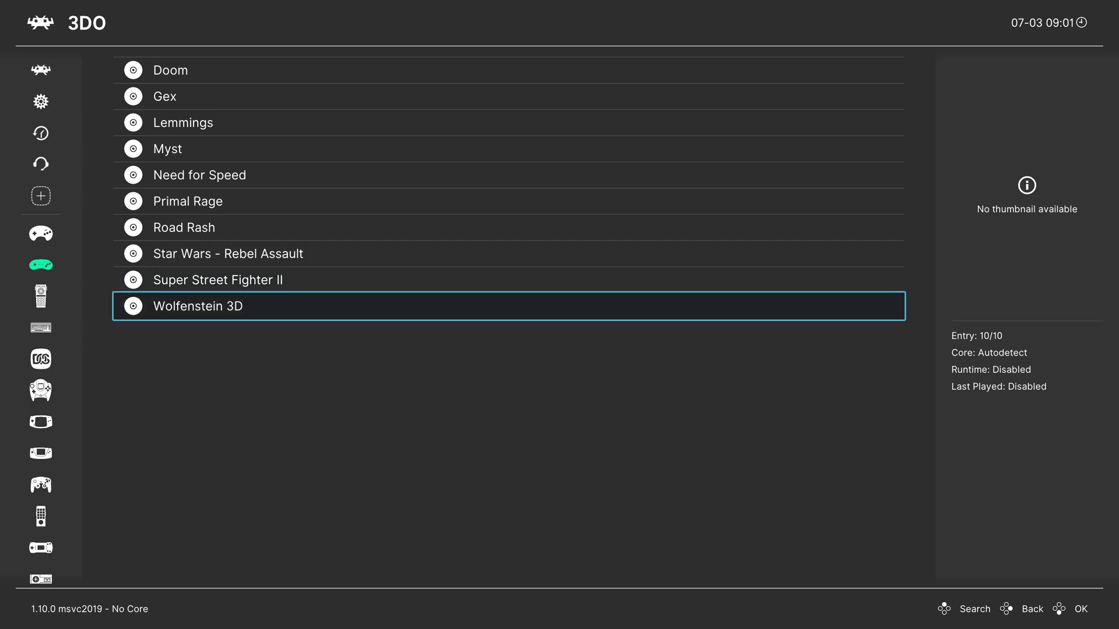
key("Up")
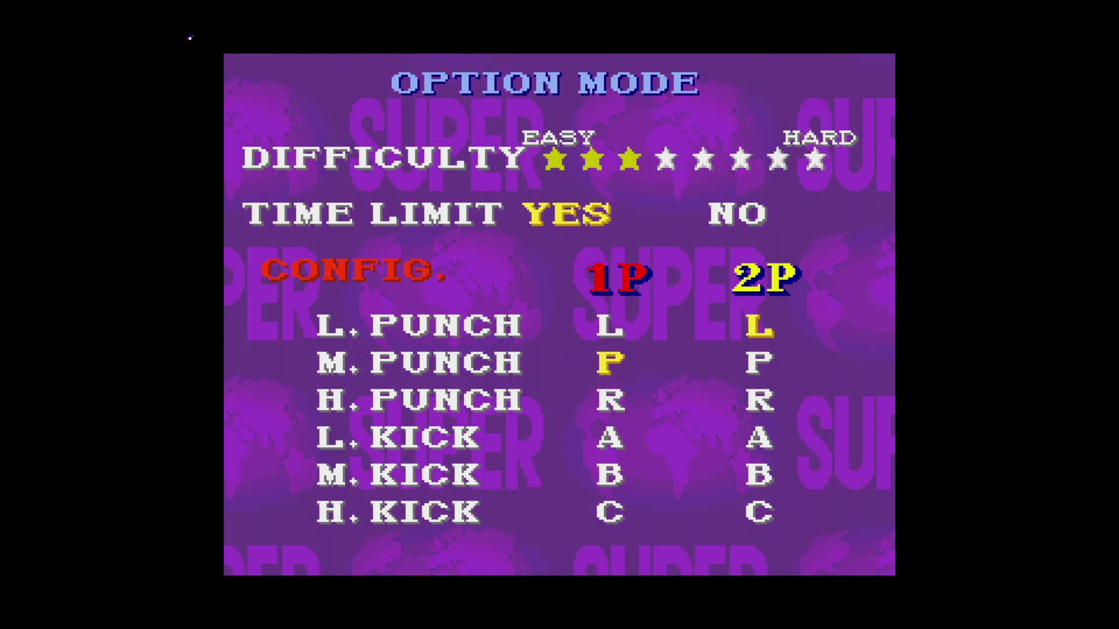
Bring up the running game's Quick Menu and open its Controls settings
key("F1")
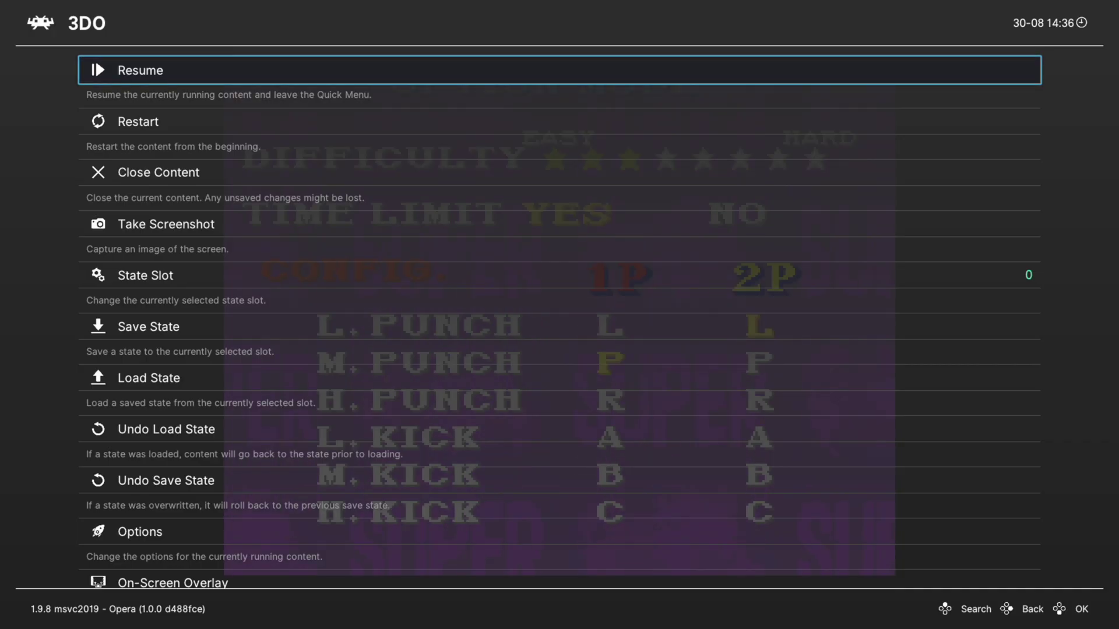
key("Down")
key("Down")
key("Down")
key("Down")
key("Down")
key("Down")
key("Down")
key("Down")
key("Down")
key("Down")
key("Down")
key("Down")
key("Down")
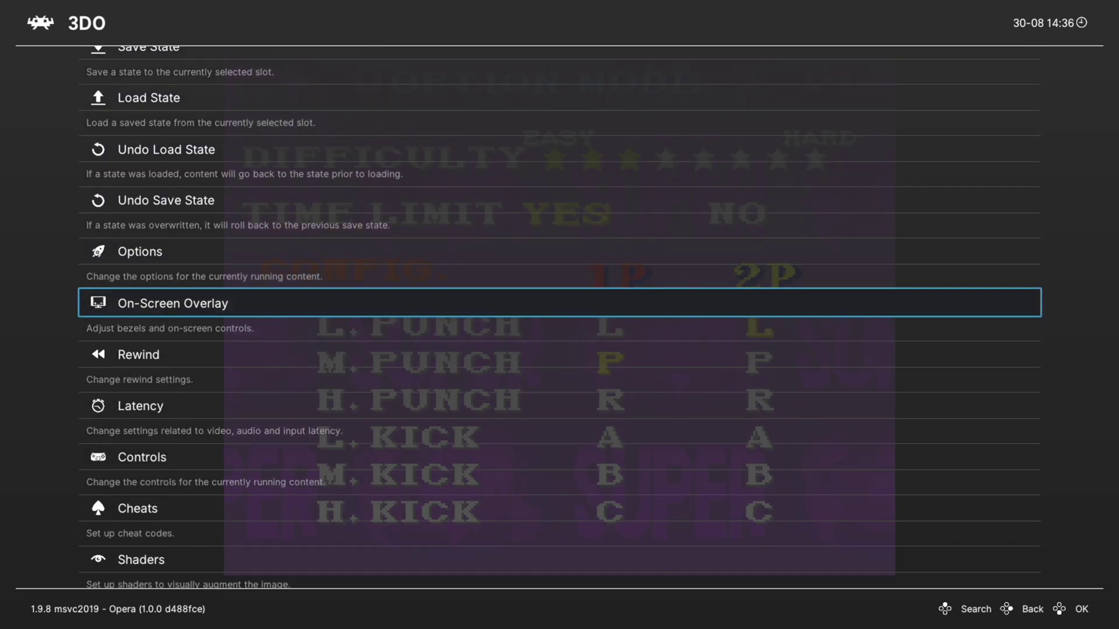
key("Return")
Open the button mapping for controller port 1
key("Down")
key("Down")
key("Down")
key("Down")
key("Down")
key("Return")
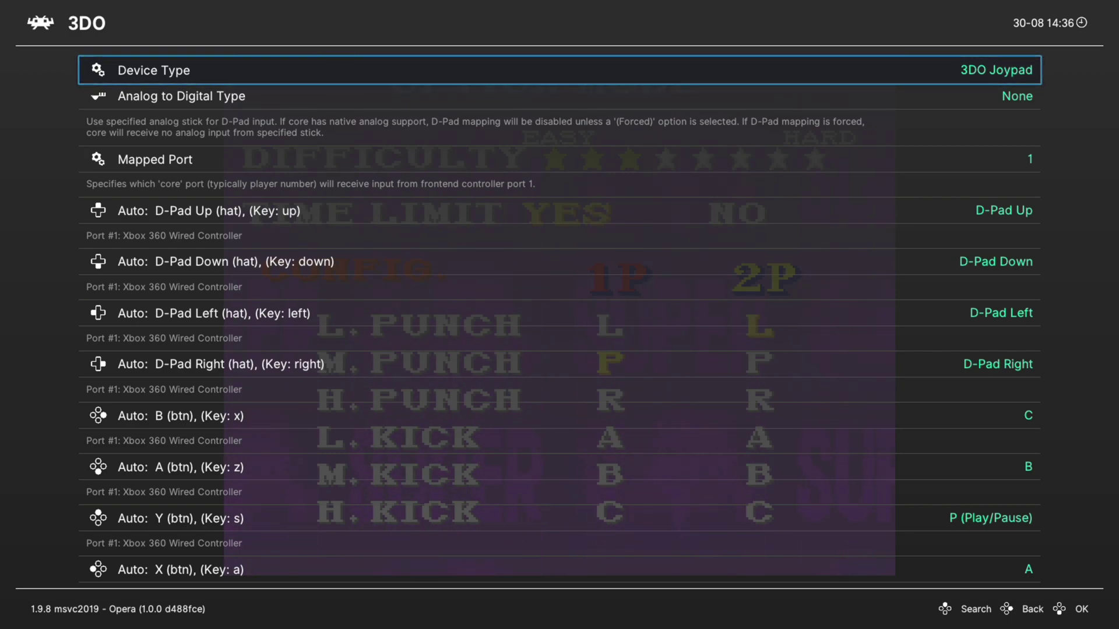
Examine which 3DO buttons are assigned to the Xbox controller's D-pad, face buttons, Back, Start and bumpers on port 1
key("Down")
key("Down")
key("Down")
key("Down")
key("Down")
key("Down")
key("Down")
key("Down")
key("Down")
key("Down")
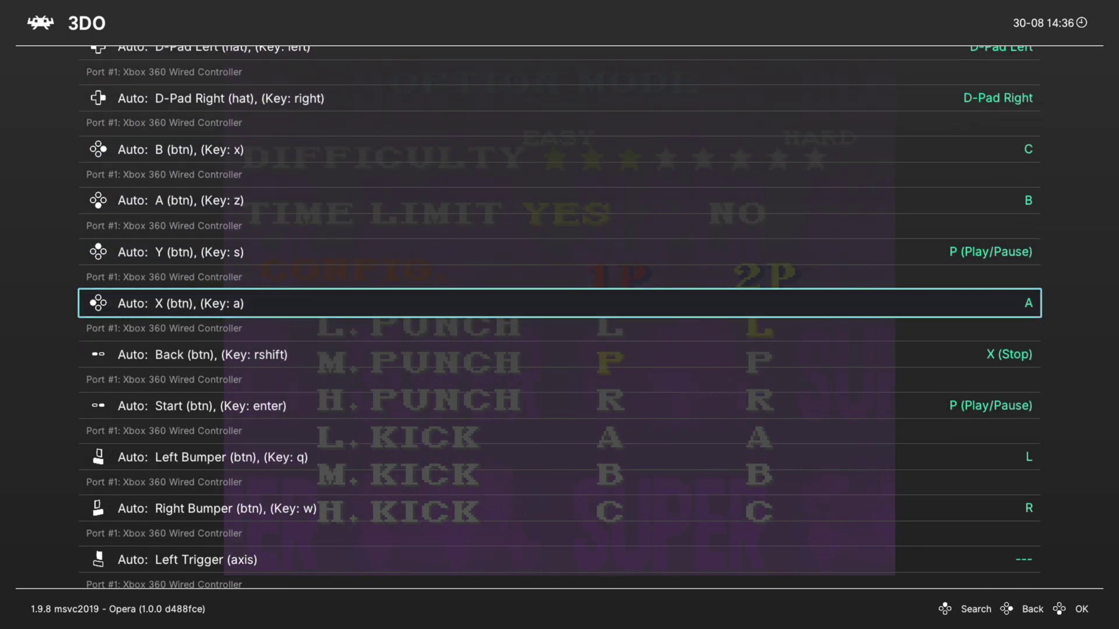
key("Up")
key("Up")
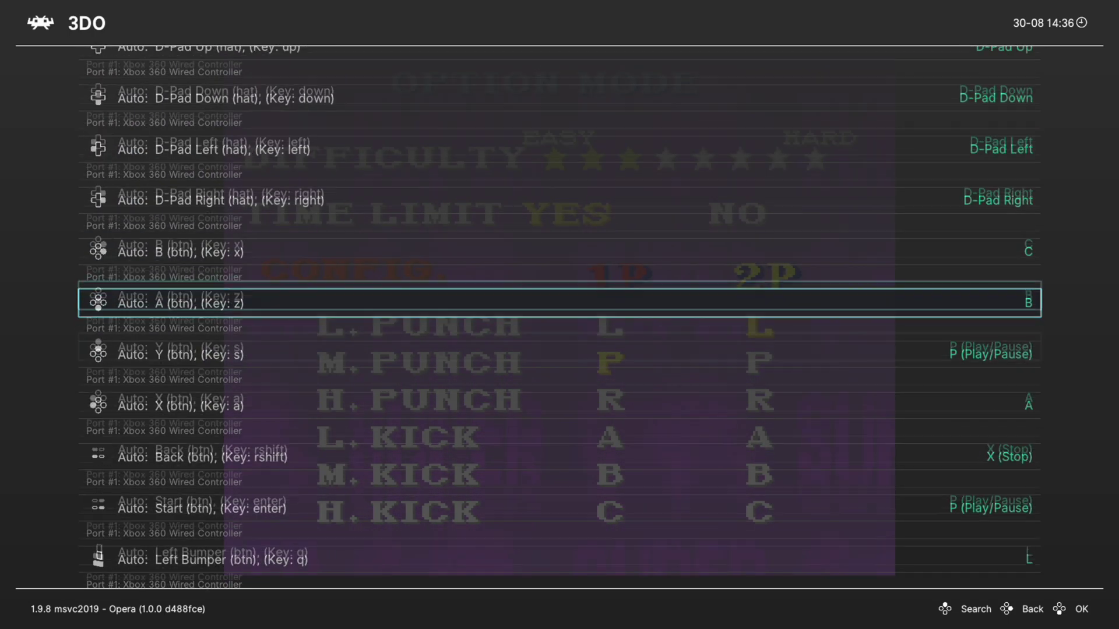
key("Up")
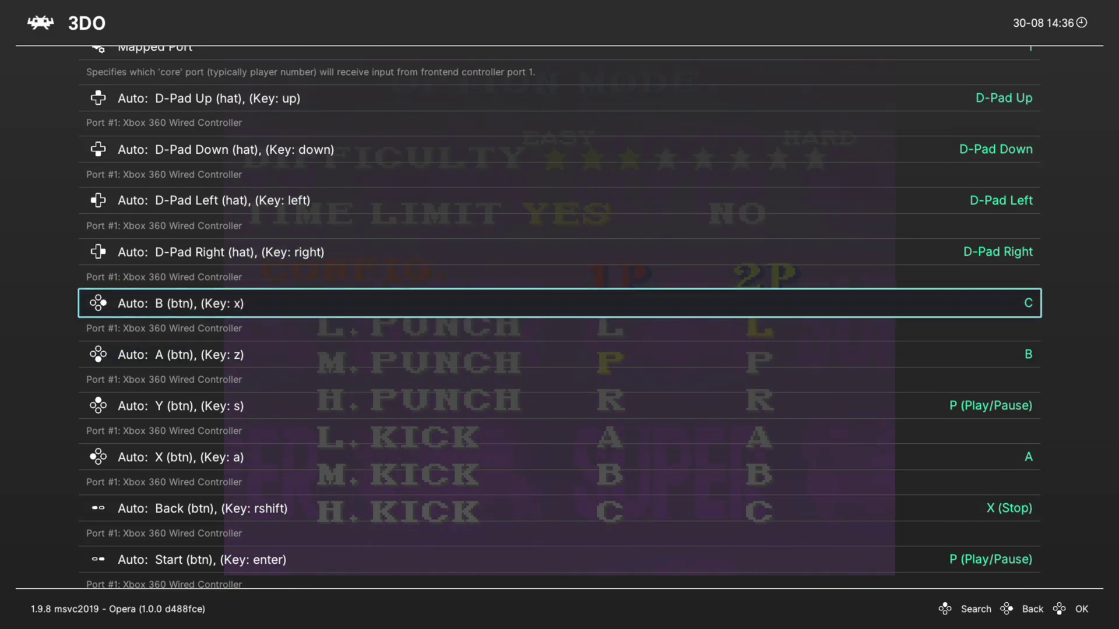
key("Down")
key("Down")
key("Down")
key("Down")
key("Down")
key("Down")
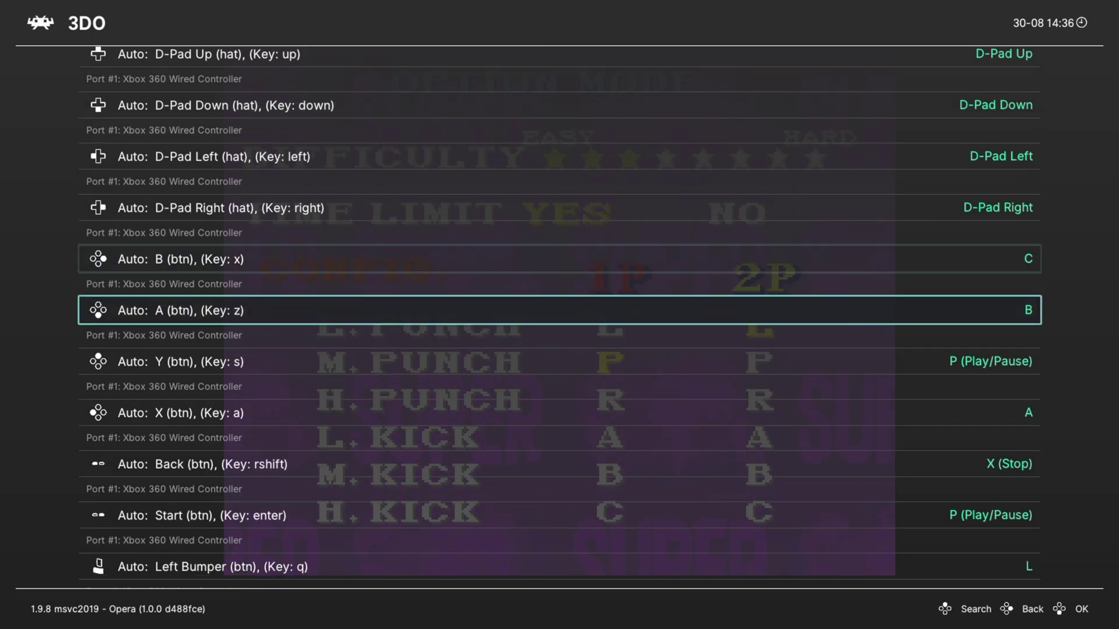
key("Up")
key("Up")
key("Up")
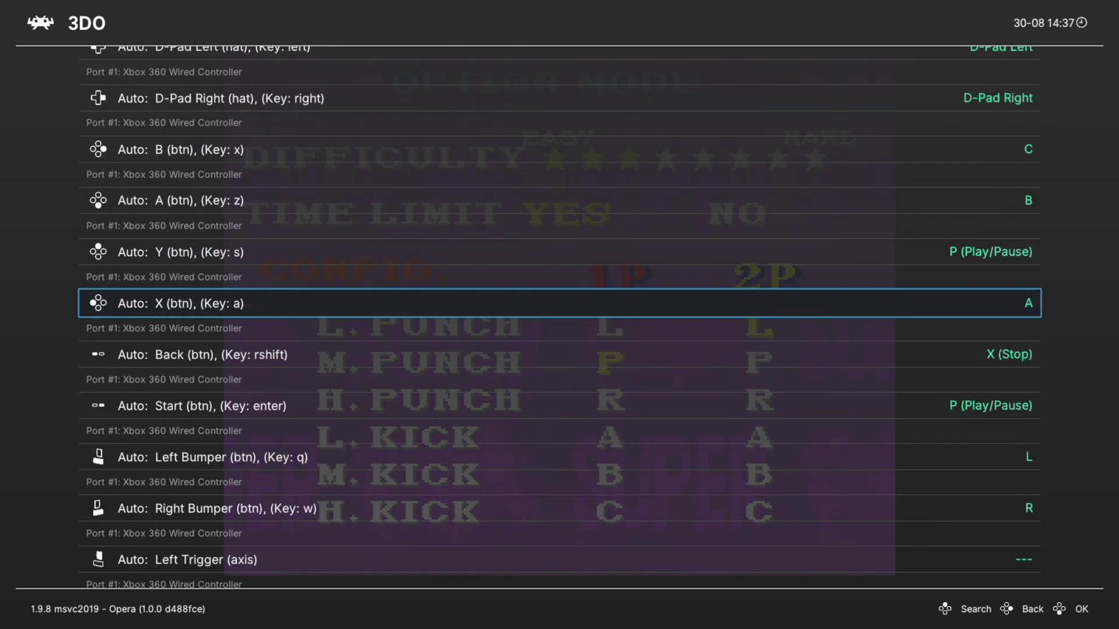
key("Up")
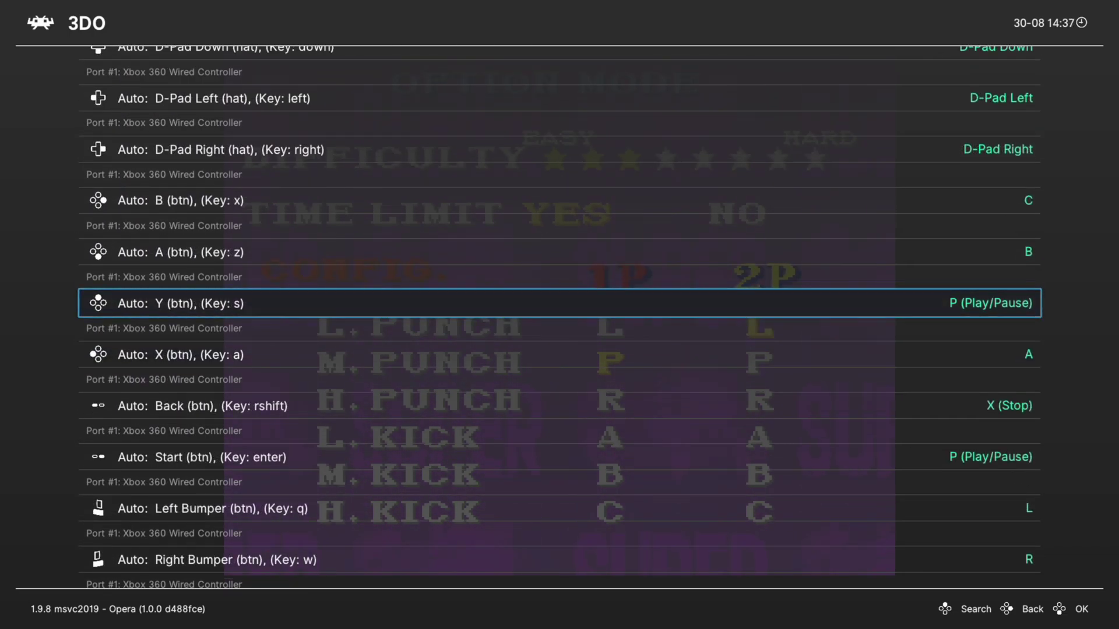
Compare the 3DO functions assigned to the Y, Back and Start buttons on controller port 1
key("Down")
key("Down")
key("Down")
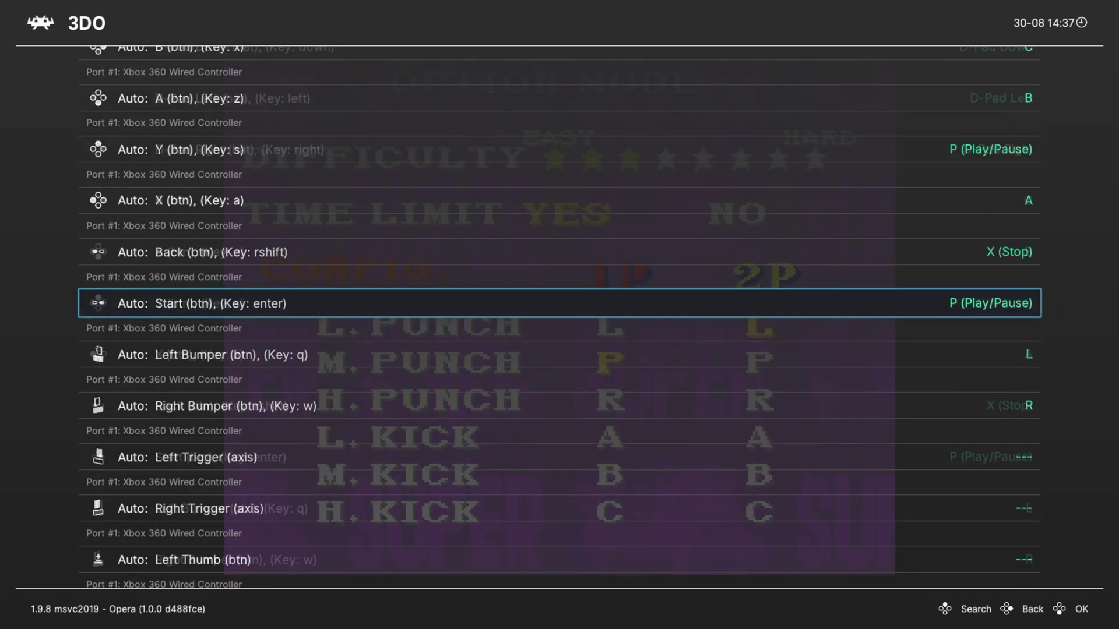
key("Up")
key("Up")
key("Up")
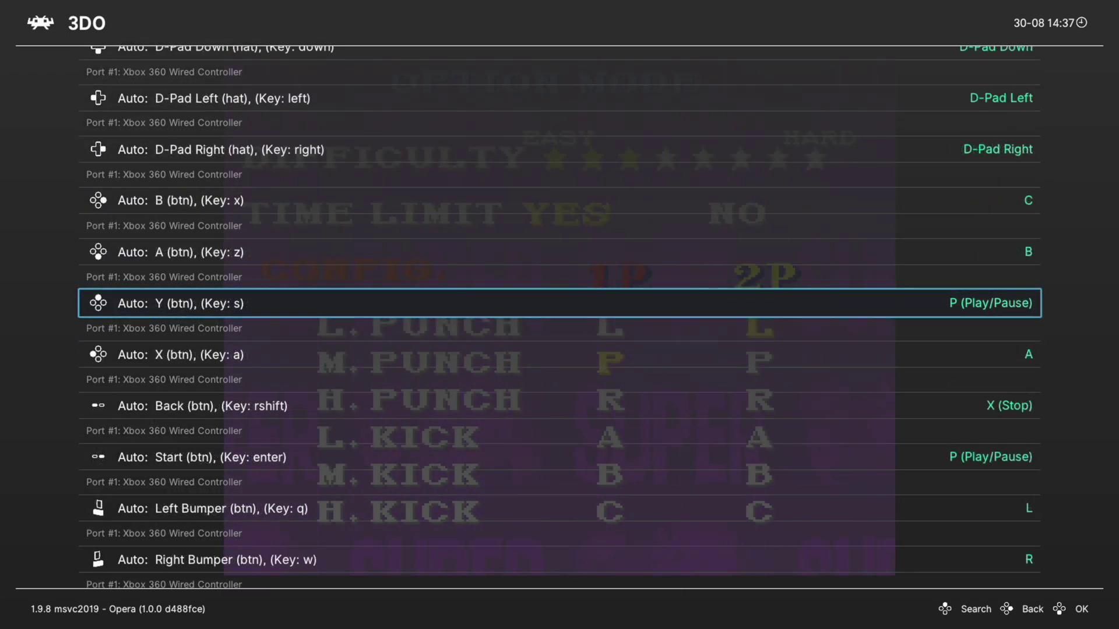
key("Down")
key("Down")
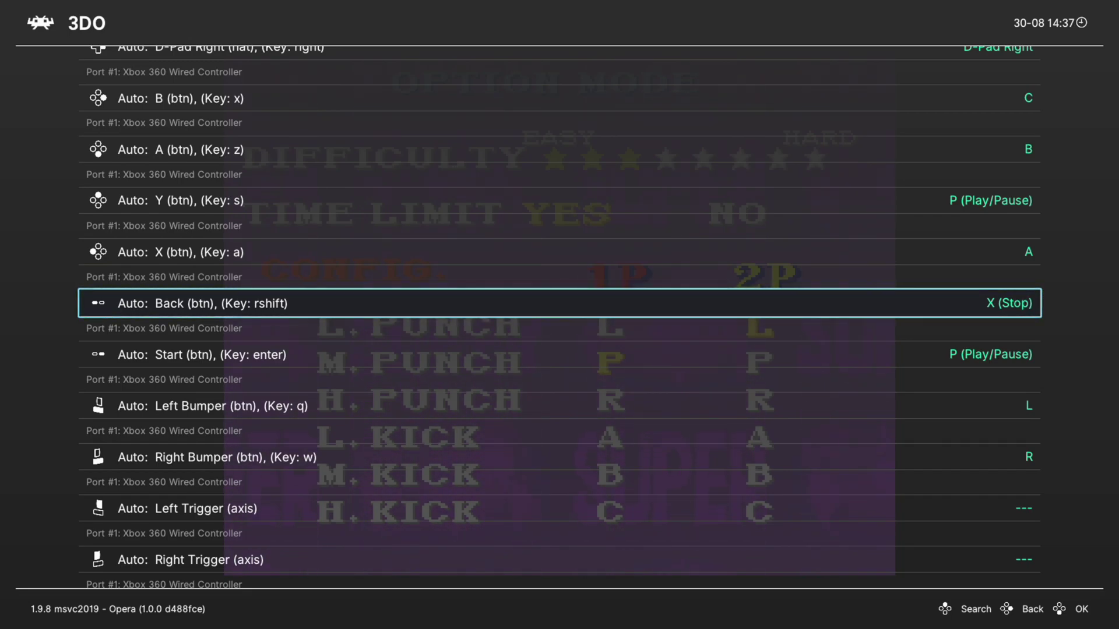
Look through the 3DO functions available for the Back button, keep its assignment and return to the game
key("Return")
key("Down")
key("Down")
key("Down")
key("Down")
key("Down")
key("Down")
key("Down")
key("Down")
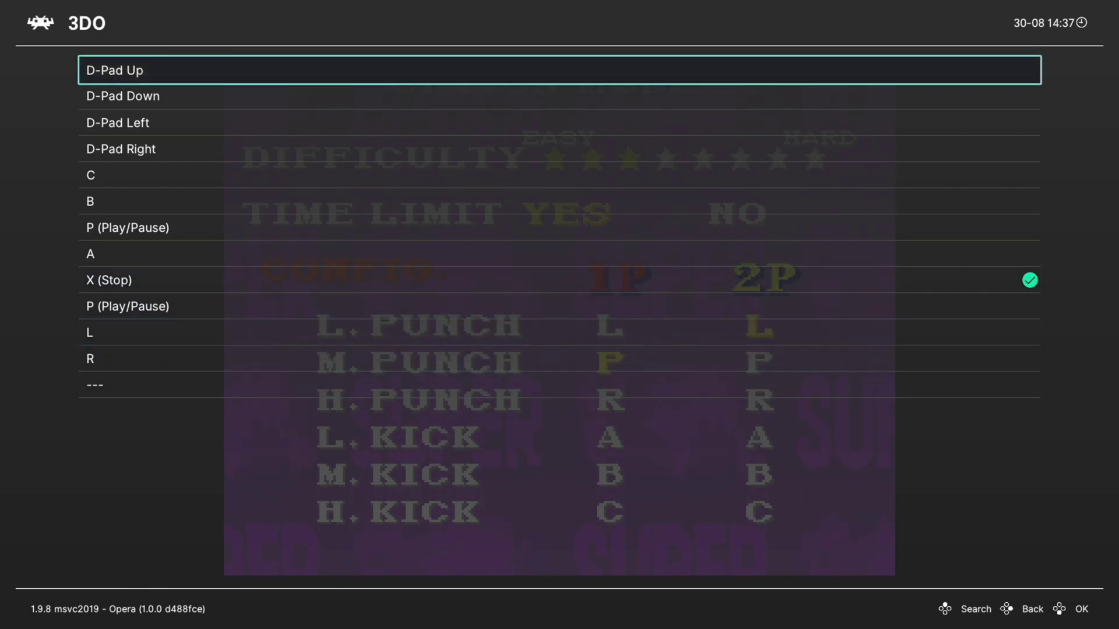
key("BackSpace")
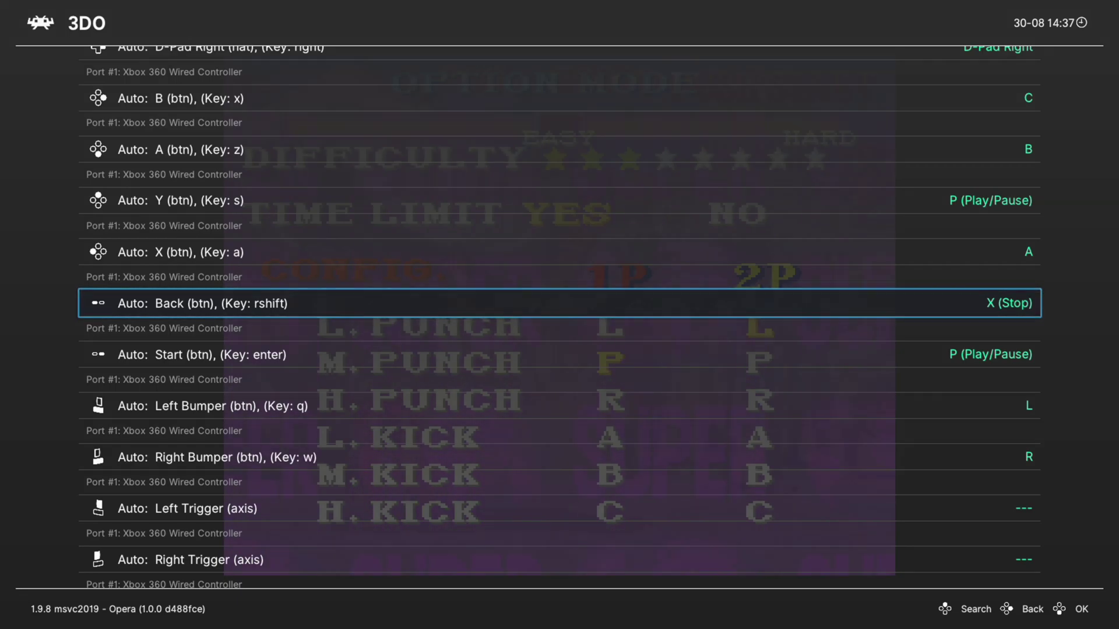
key("F1")
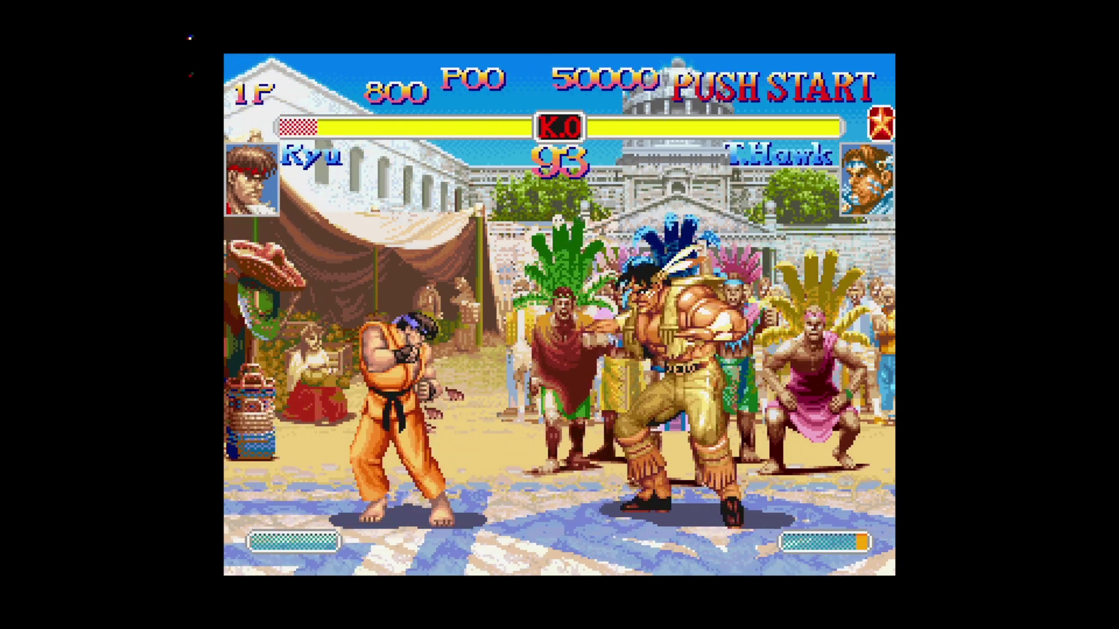
Bring up the running game's Quick Menu and open its core options
key("F1")
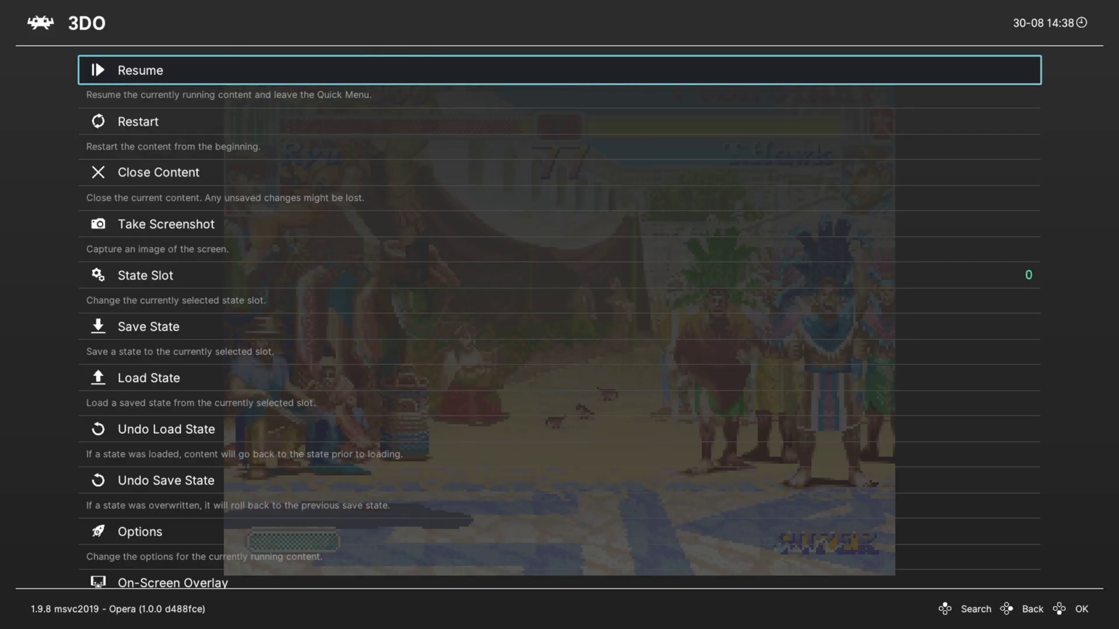
key("Down")
key("Down")
key("Down")
key("Down")
key("Down")
key("Down")
key("Down")
key("Down")
key("Down")
key("Return")
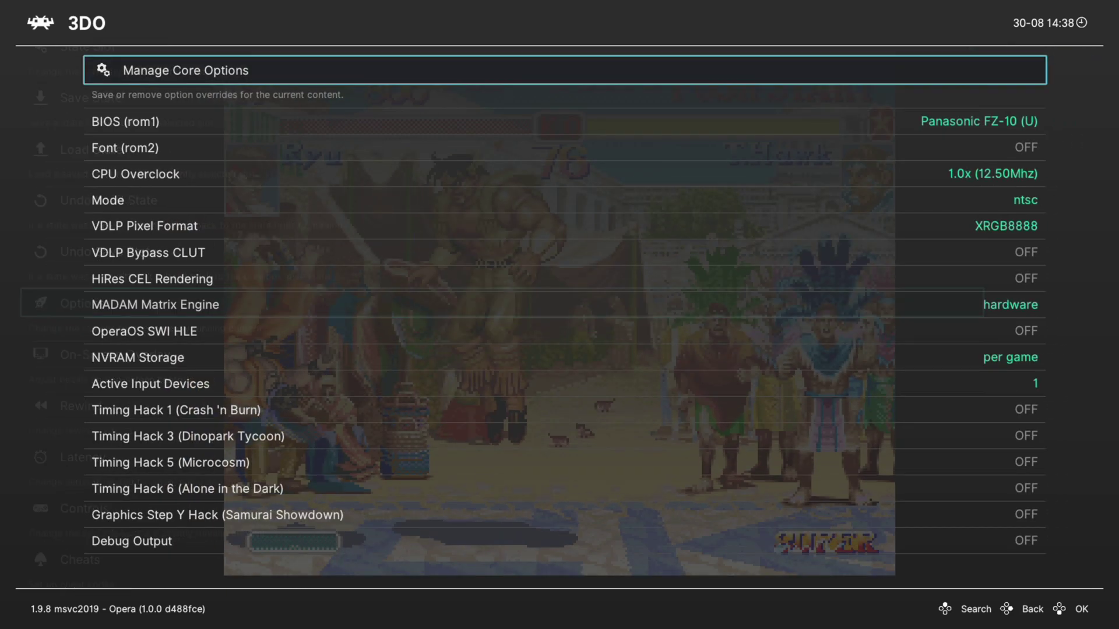
Check which BIOS images are available for the BIOS (rom1) option
key("Down")
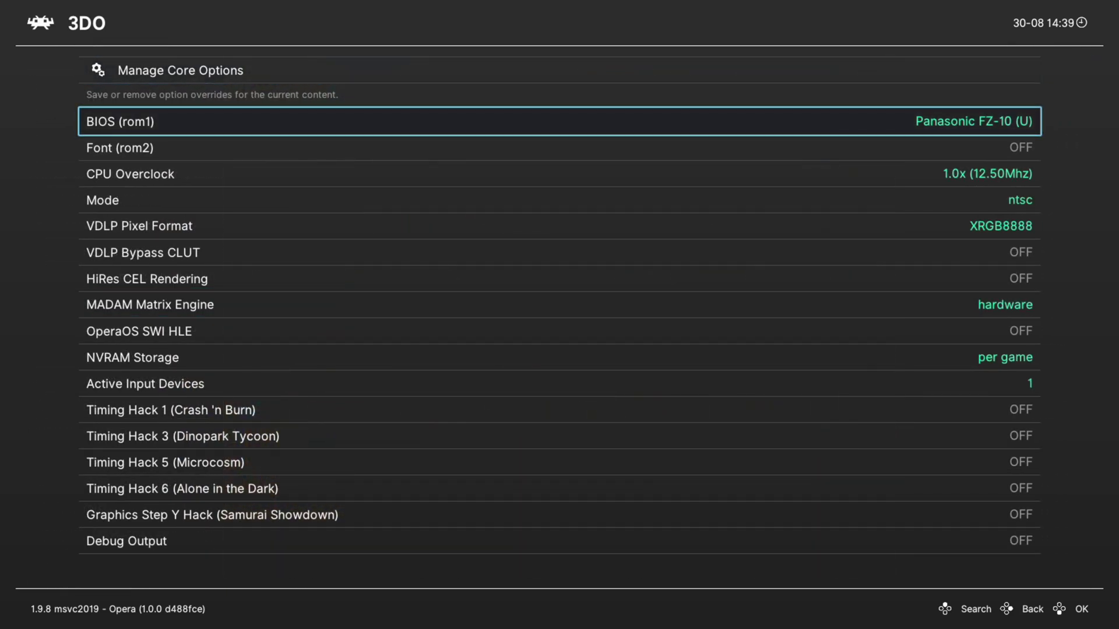
key("Return")
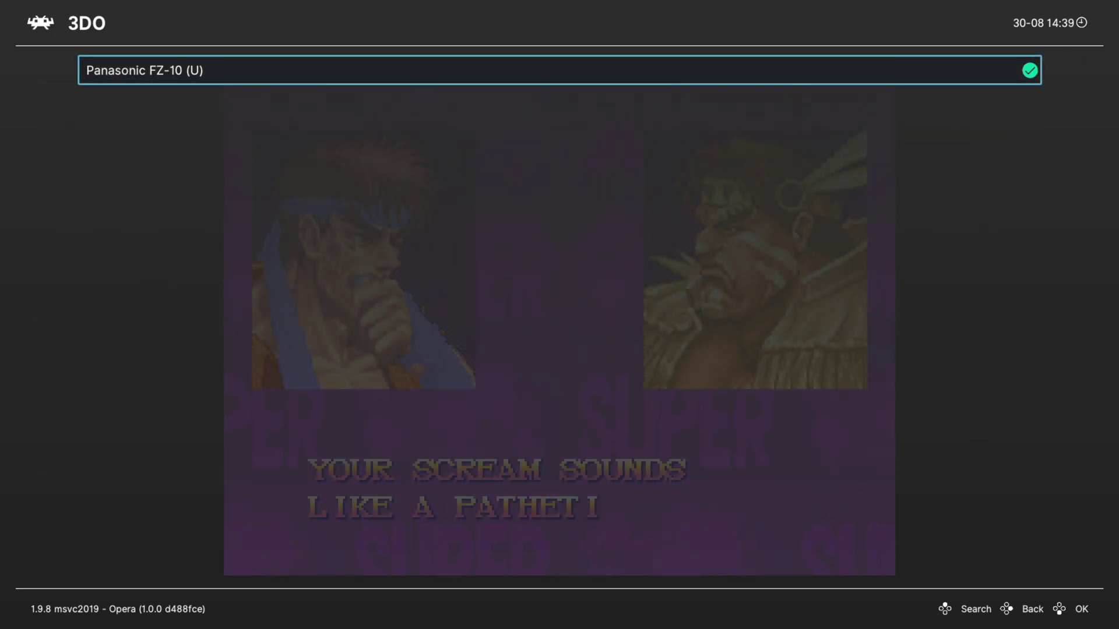
key("BackSpace")
Look through the available CPU Overclock speeds from 1.0x to 2.0x and leave the setting unchanged
key("Down")
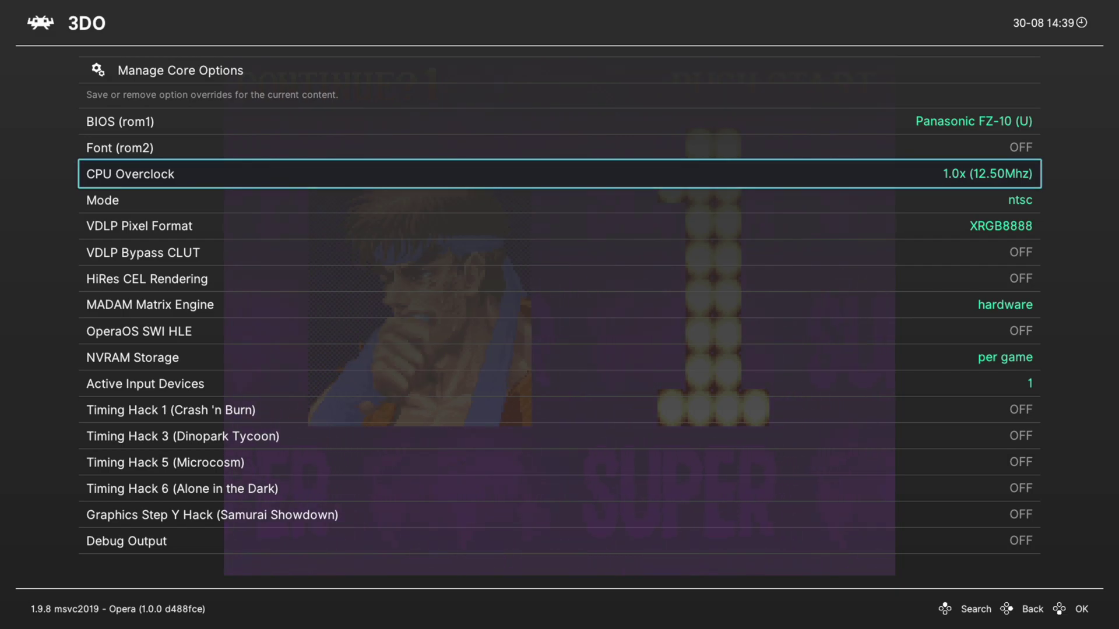
key("Return")
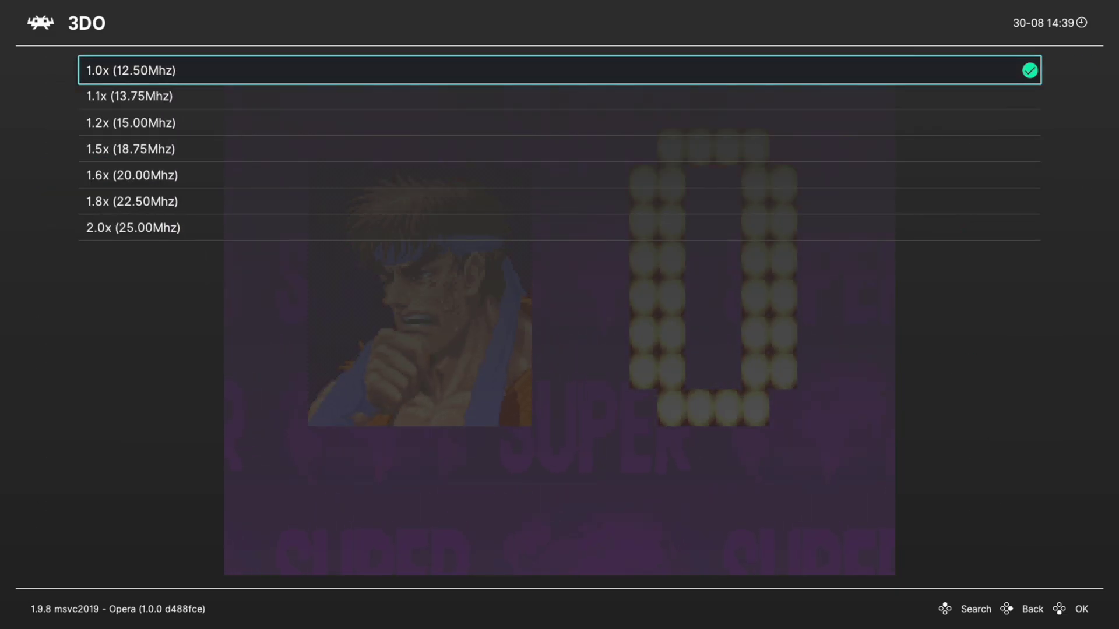
key("Down")
key("Down")
key("Down")
key("Down")
key("Down")
key("Down")
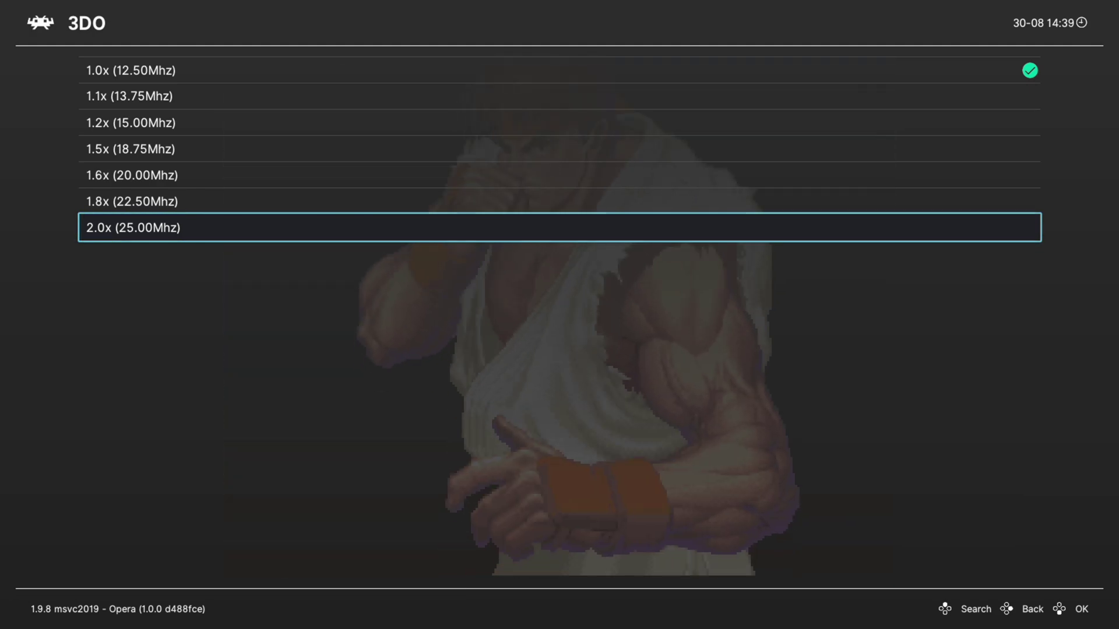
key("Up")
key("Up")
key("Up")
key("Up")
key("Up")
key("Up")
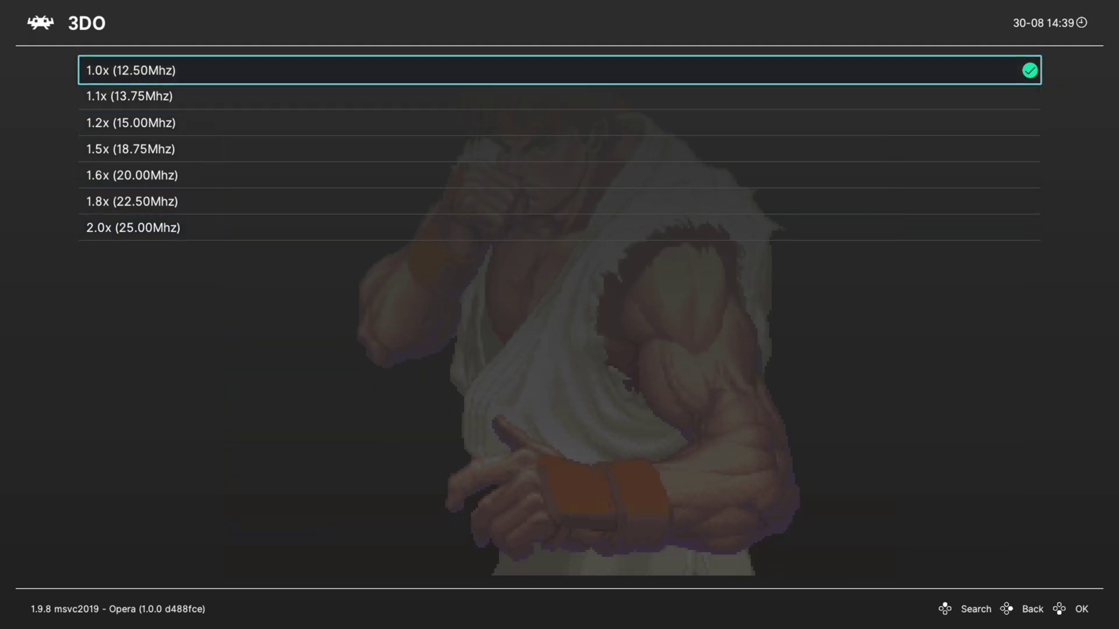
key("Down")
key("Down")
key("Down")
key("Down")
key("Down")
key("Down")
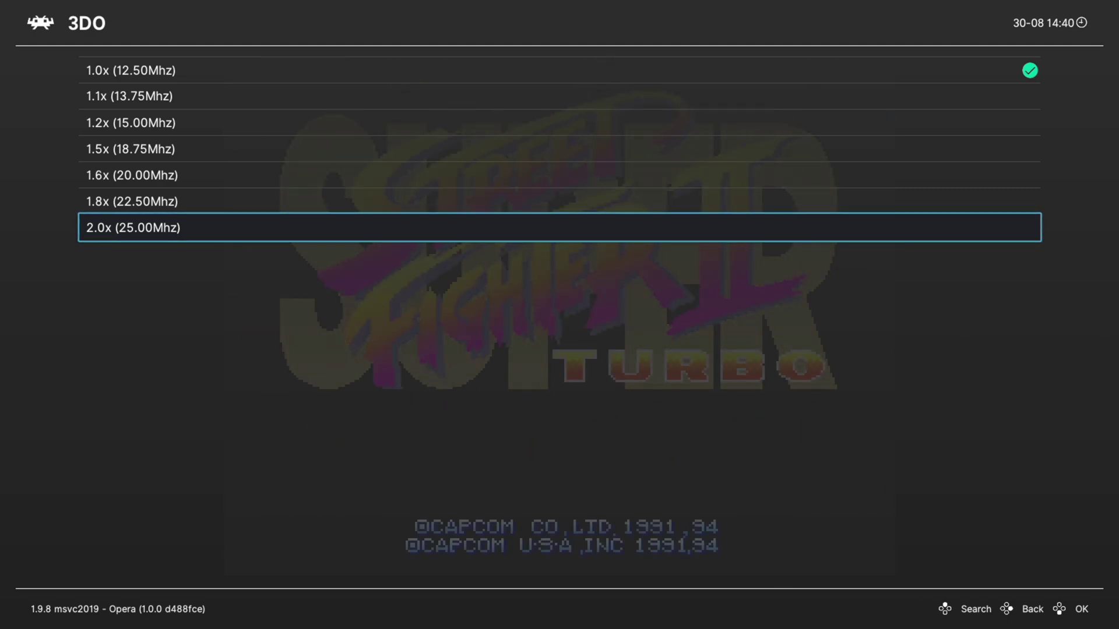
key("BackSpace")
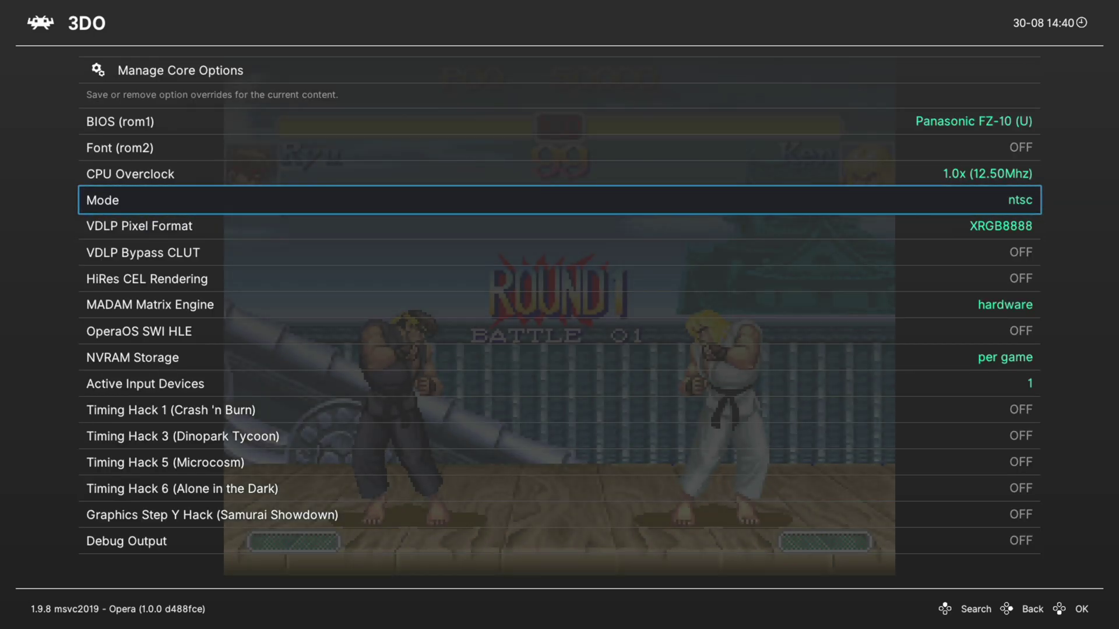
Check the video standards offered by the Mode option and leave it unchanged
key("Return")
key("Down")
key("Down")
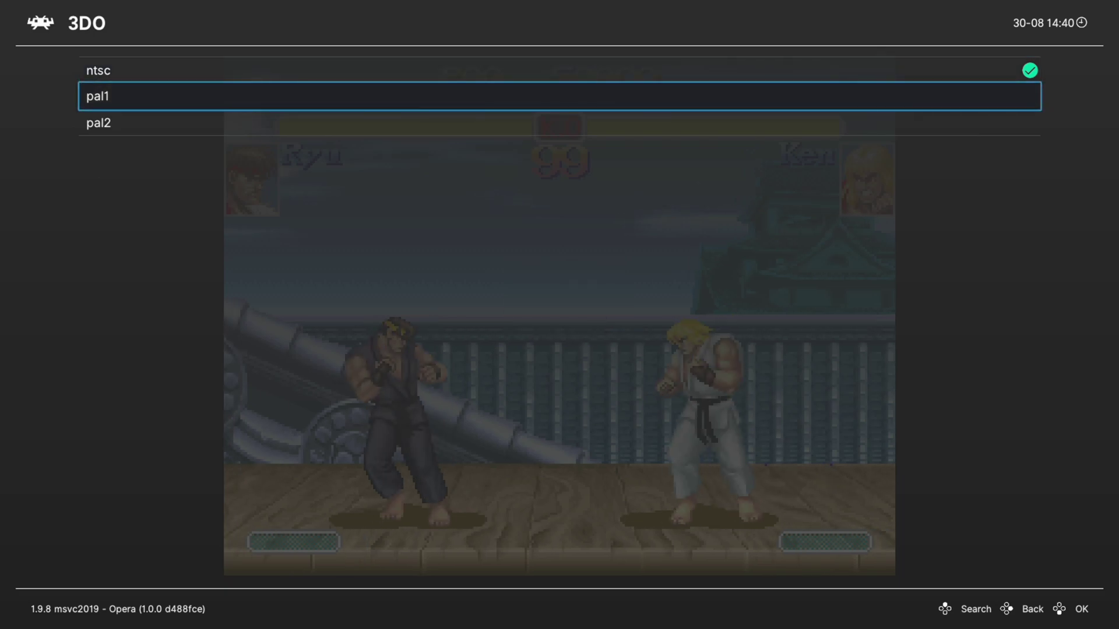
key("BackSpace")
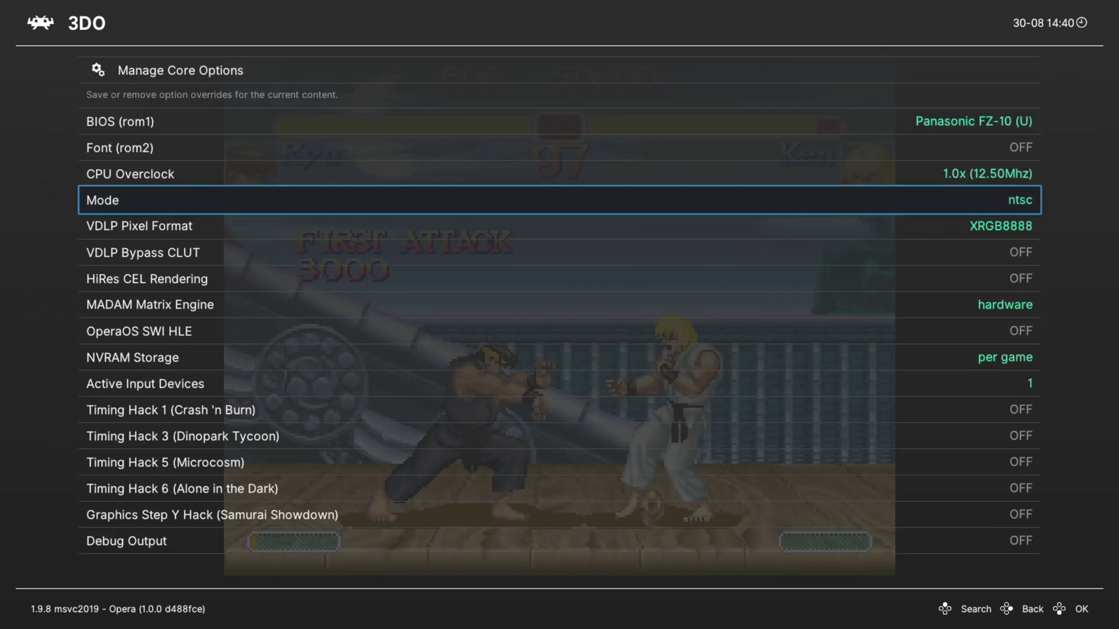
Review the VDLP Pixel Format choices and choose XRGB8888
key("Down")
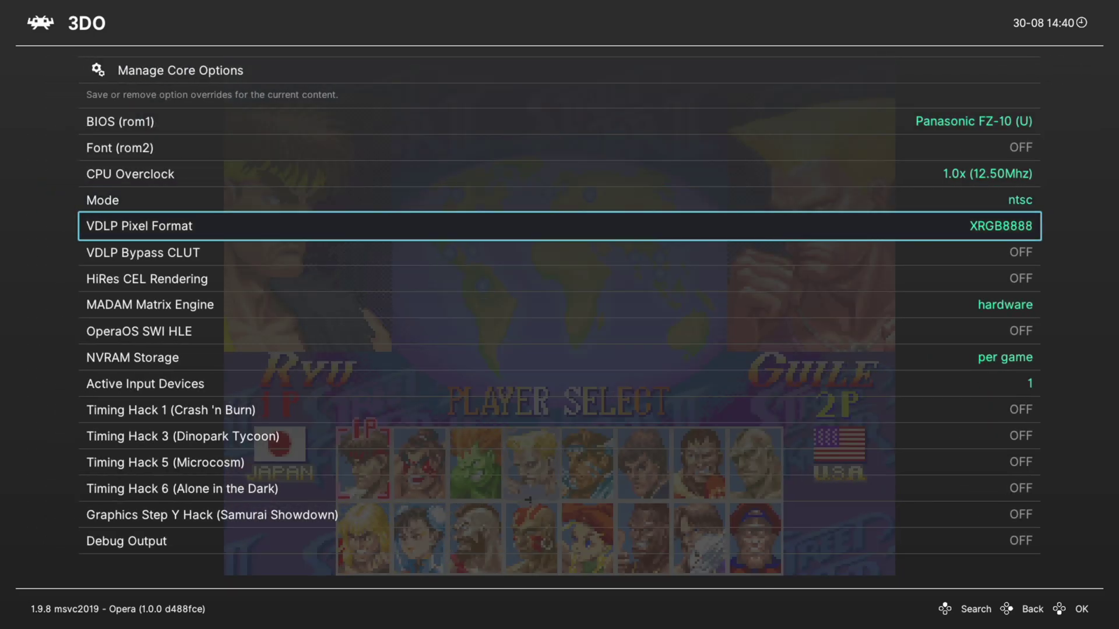
key("Return")
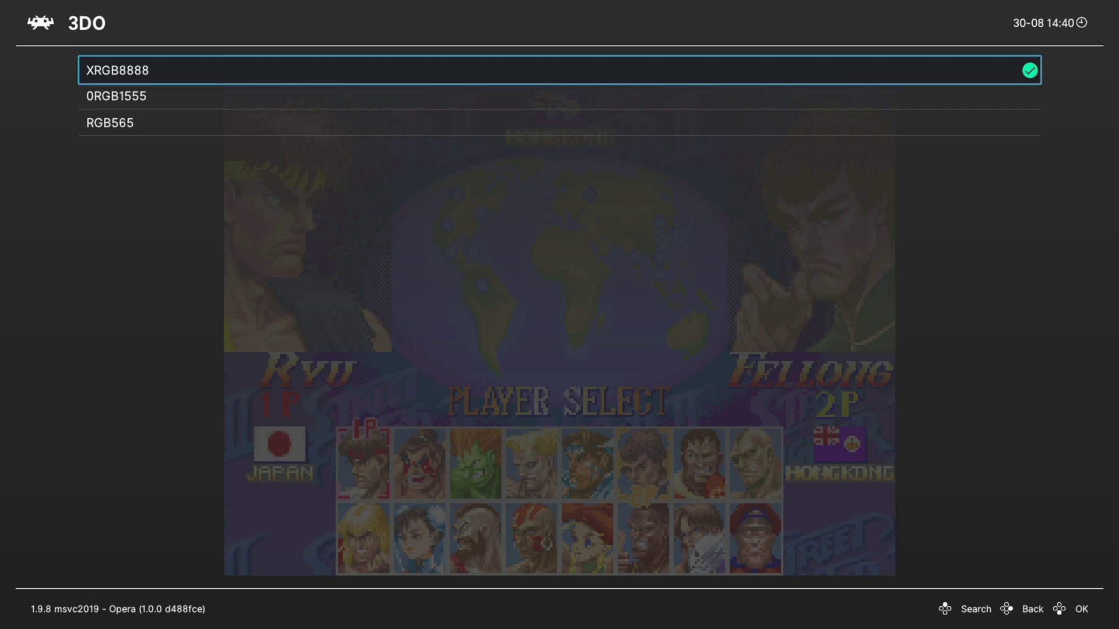
key("Down")
key("Down")
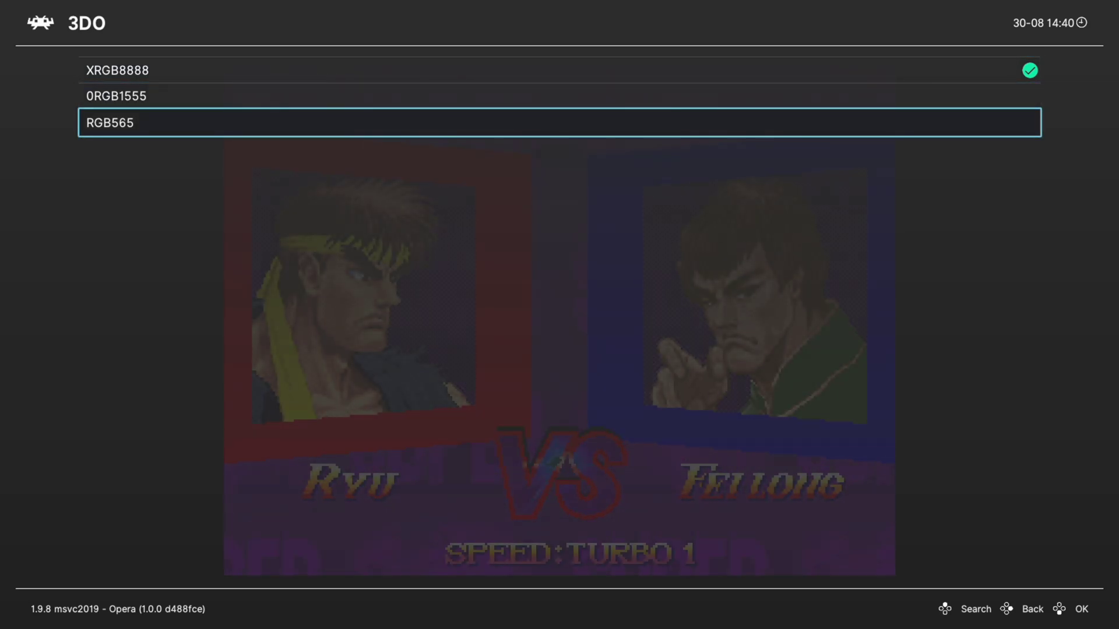
key("Up")
key("Up")
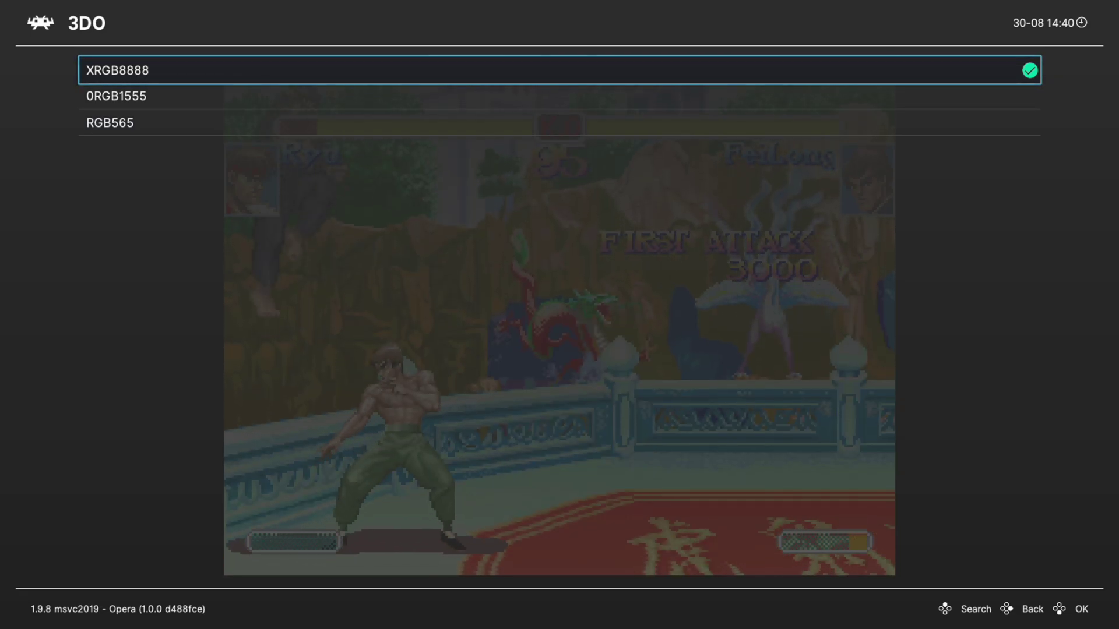
key("Return")
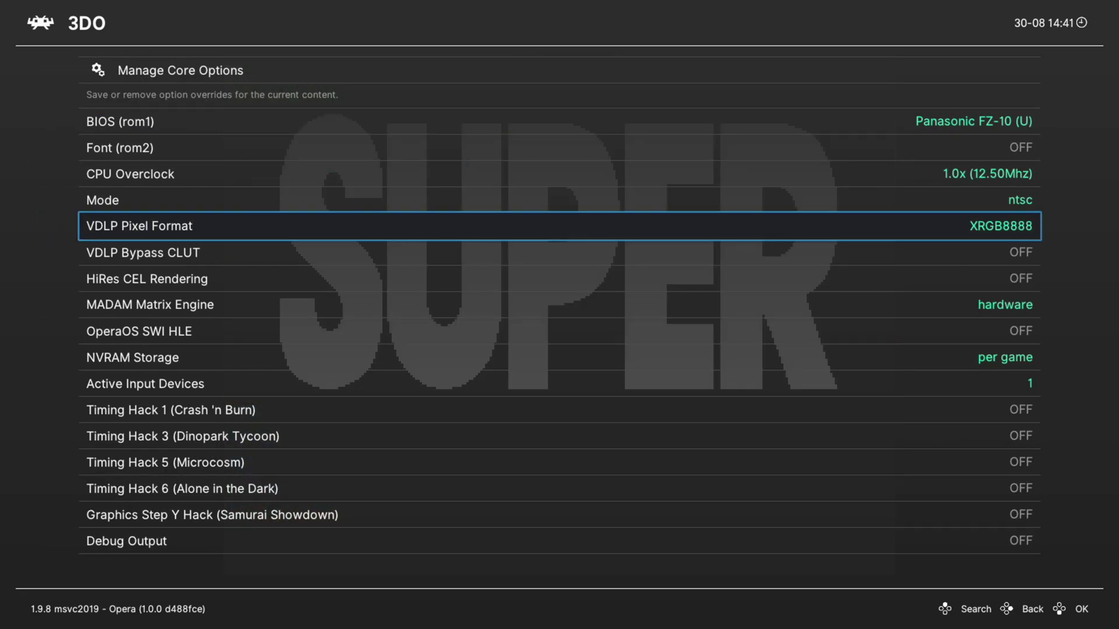
View the racing game's current graphics and turn on HiRes CEL Rendering
key("Down")
key("Down")
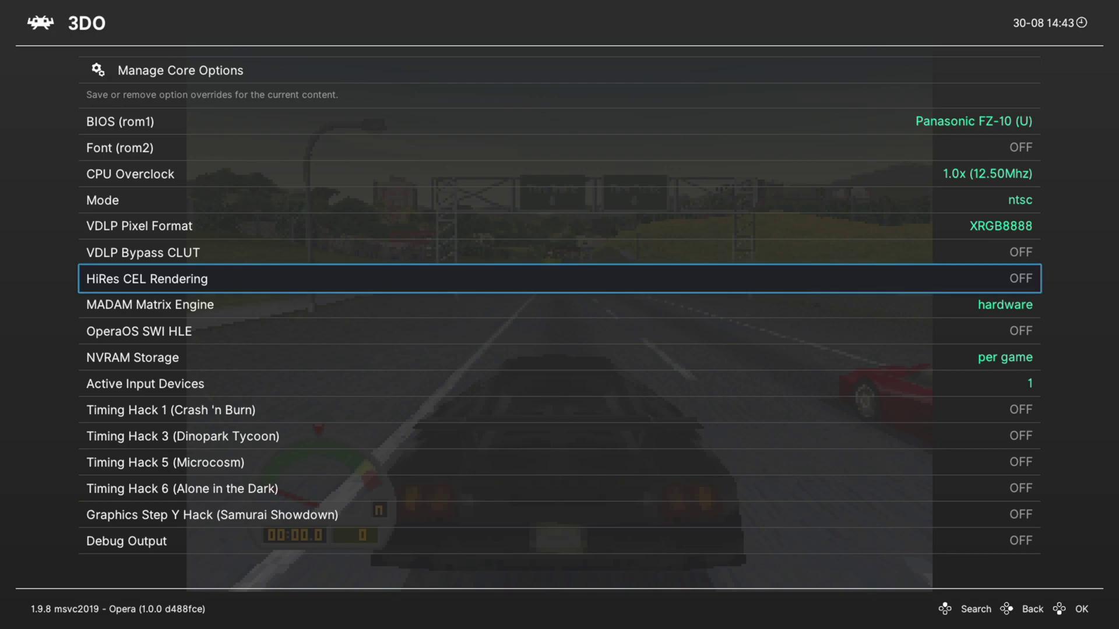
key("F1")
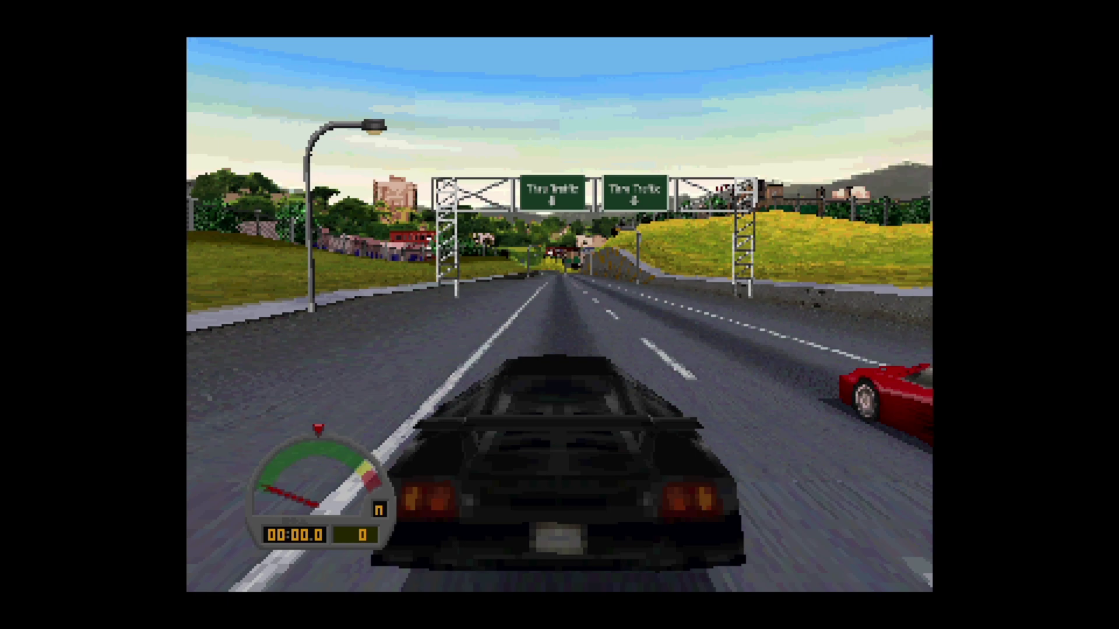
key("F1")
key("Right")
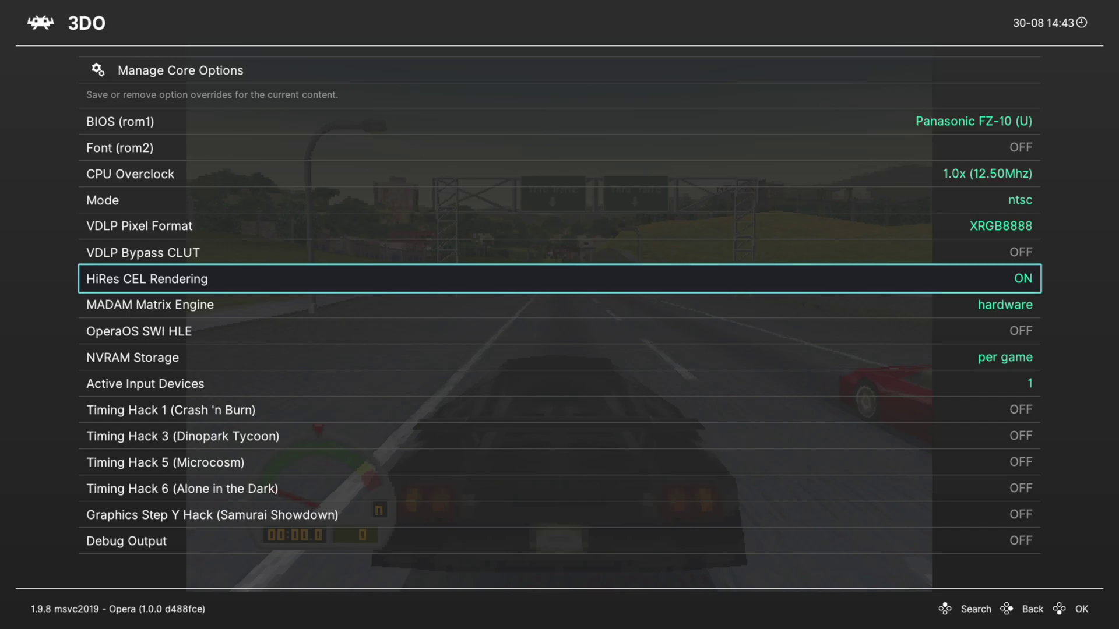
Leave the core options and restart the running game from the beginning
key("BackSpace")
key("Up")
key("Up")
key("Up")
key("Up")
key("Up")
key("Up")
key("Up")
key("Up")
key("Up")
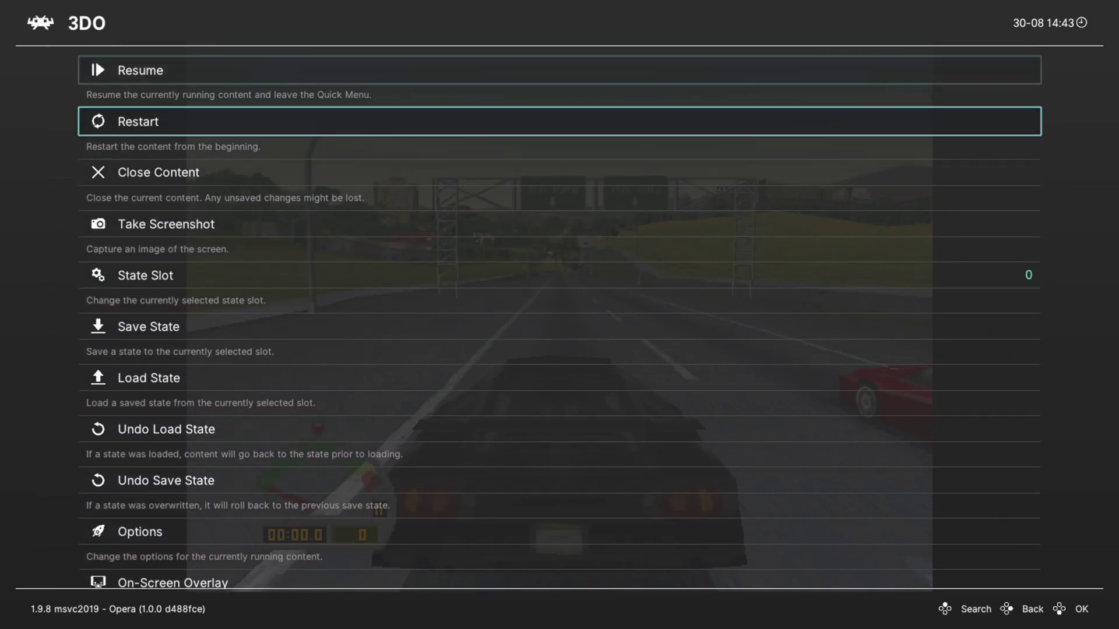
key("Return")
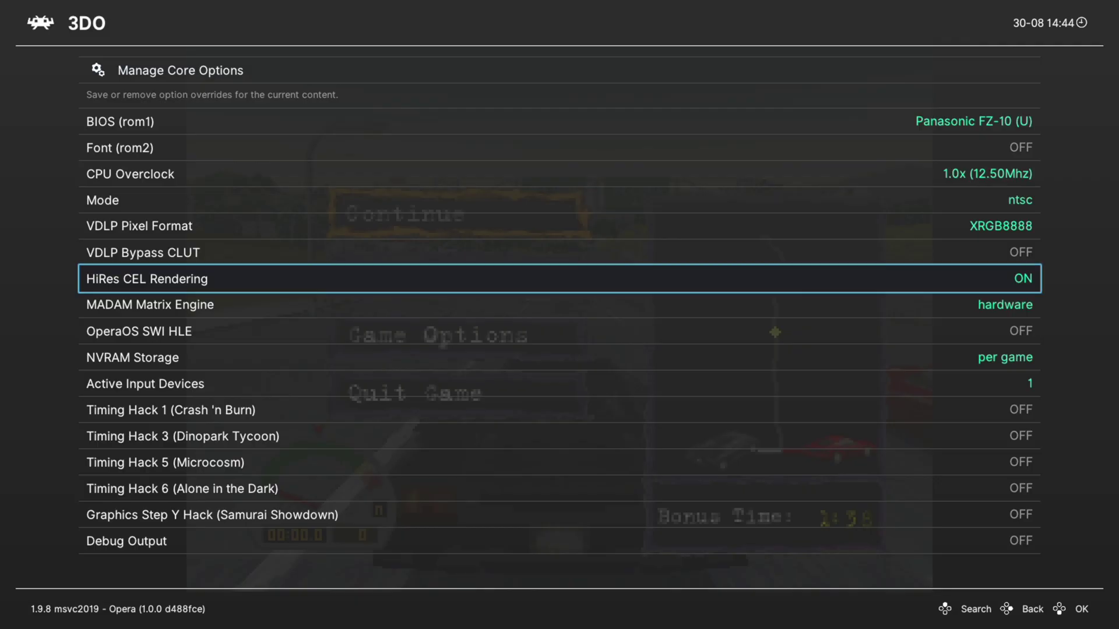
Examine the remaining core options, from MADAM Matrix Engine and NVRAM Storage through the timing hacks to Debug Output
key("Down")
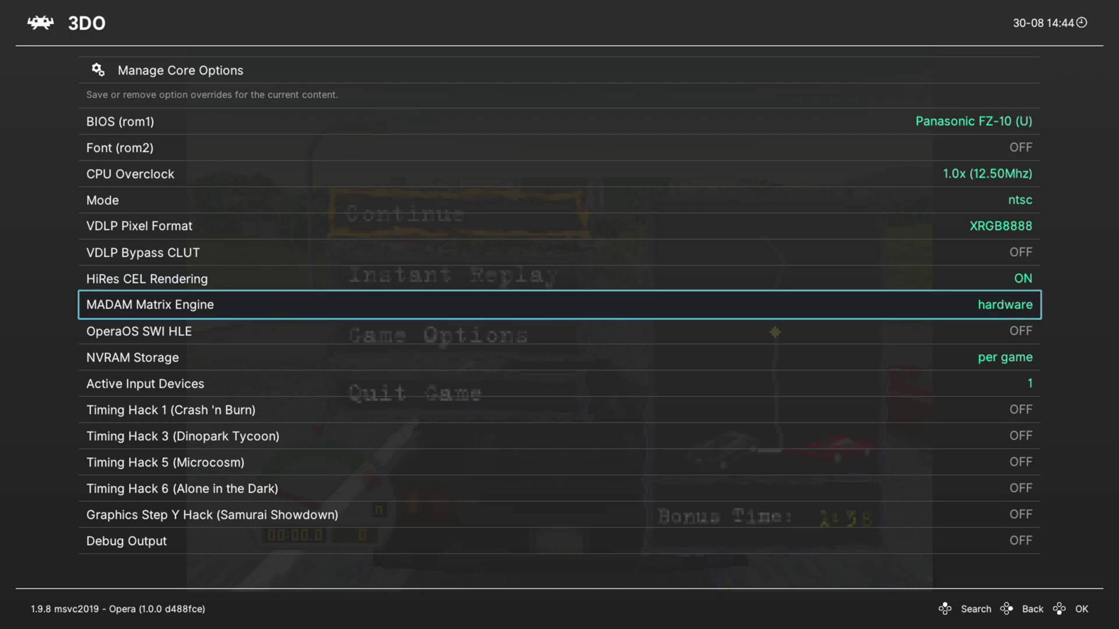
key("Down")
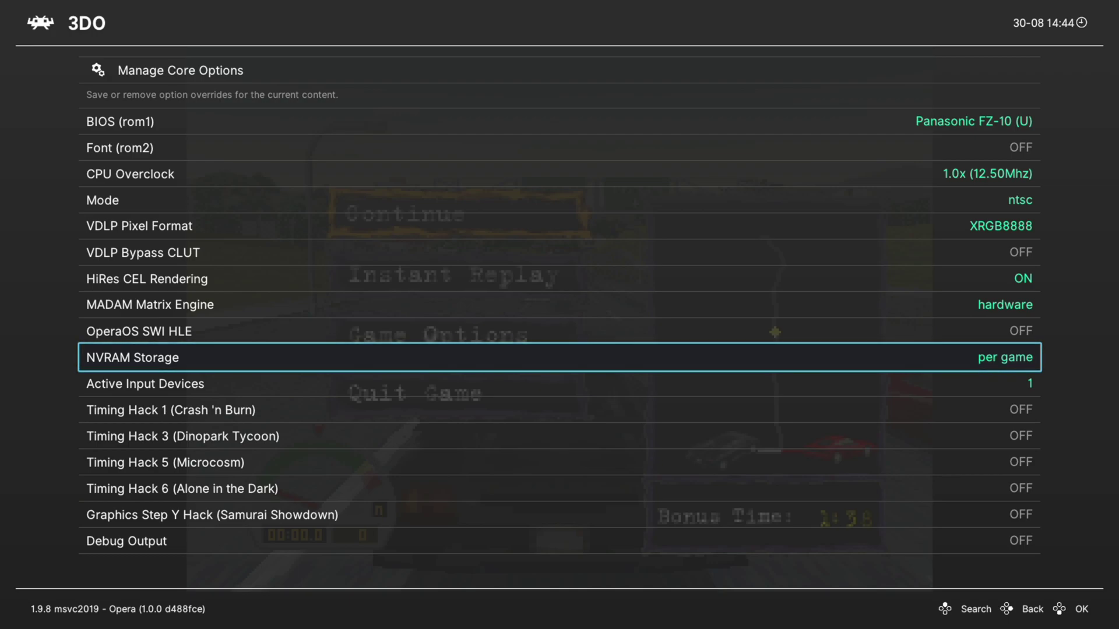
key("Down")
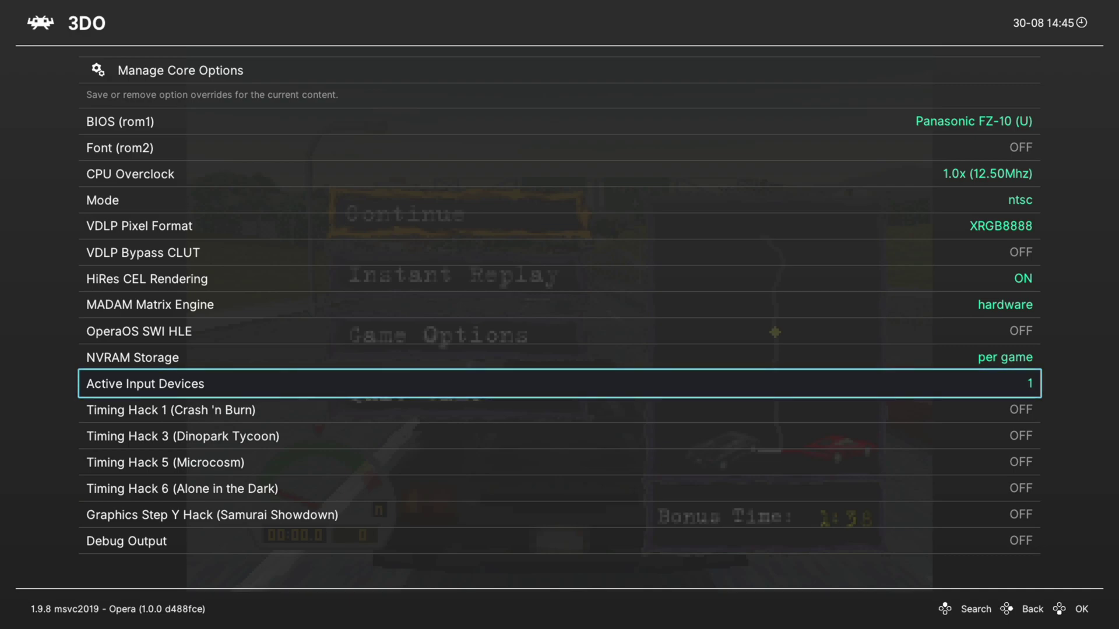
key("Down")
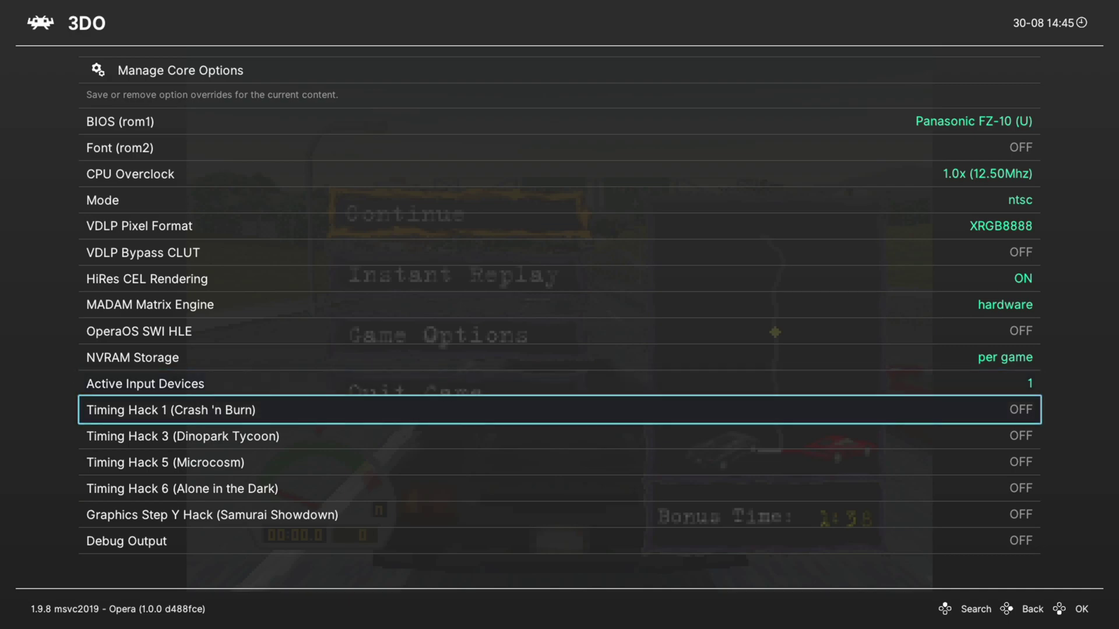
key("Down")
key("Down")
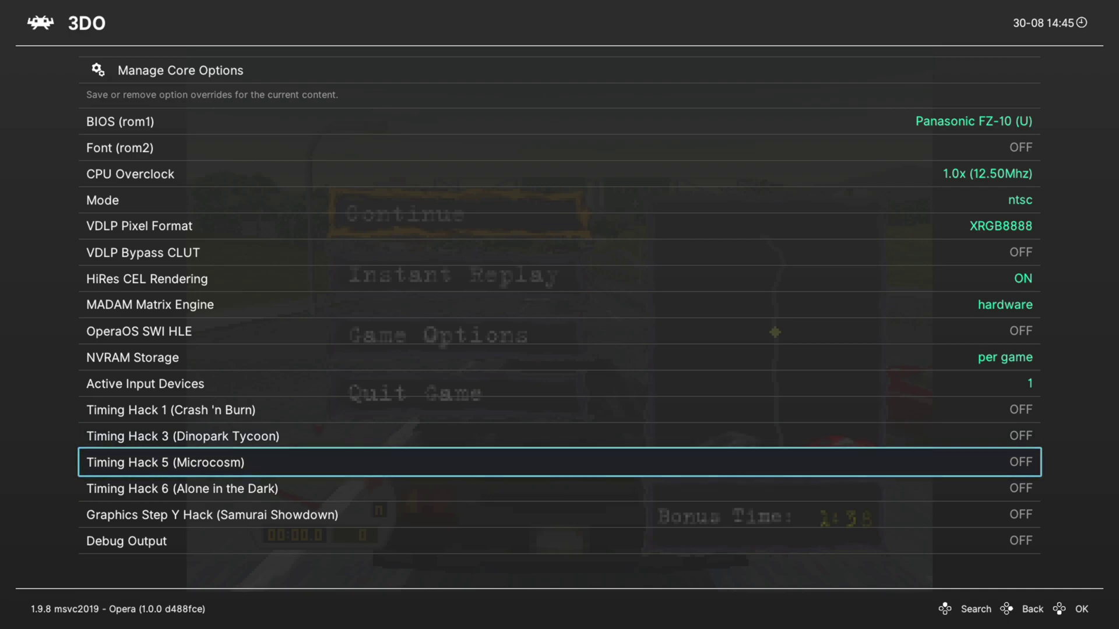
key("Down")
key("Down")
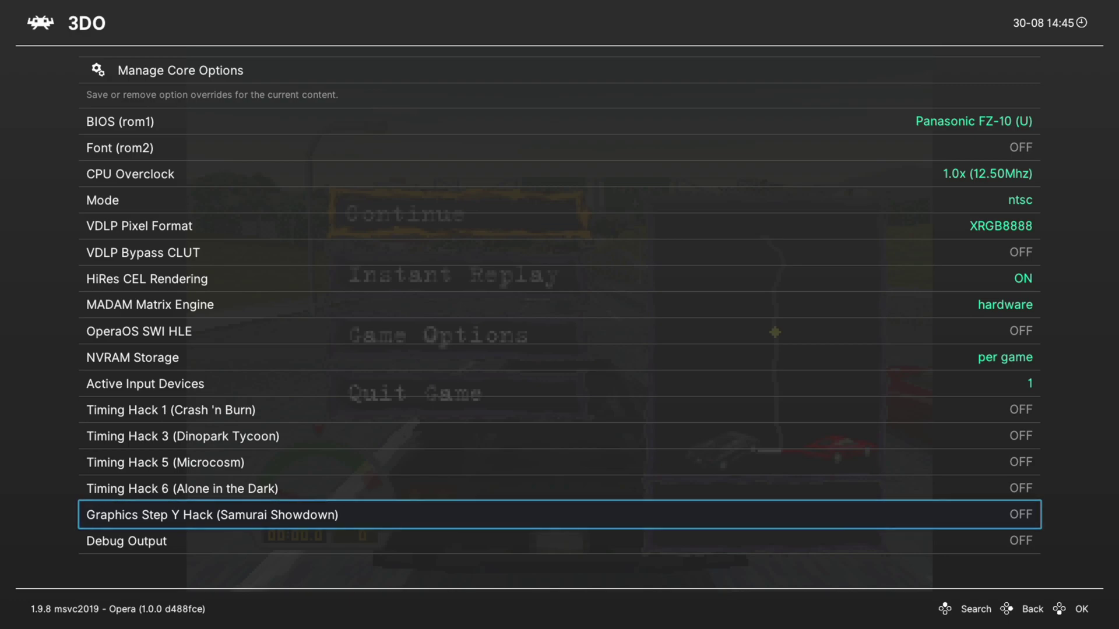
key("Down")
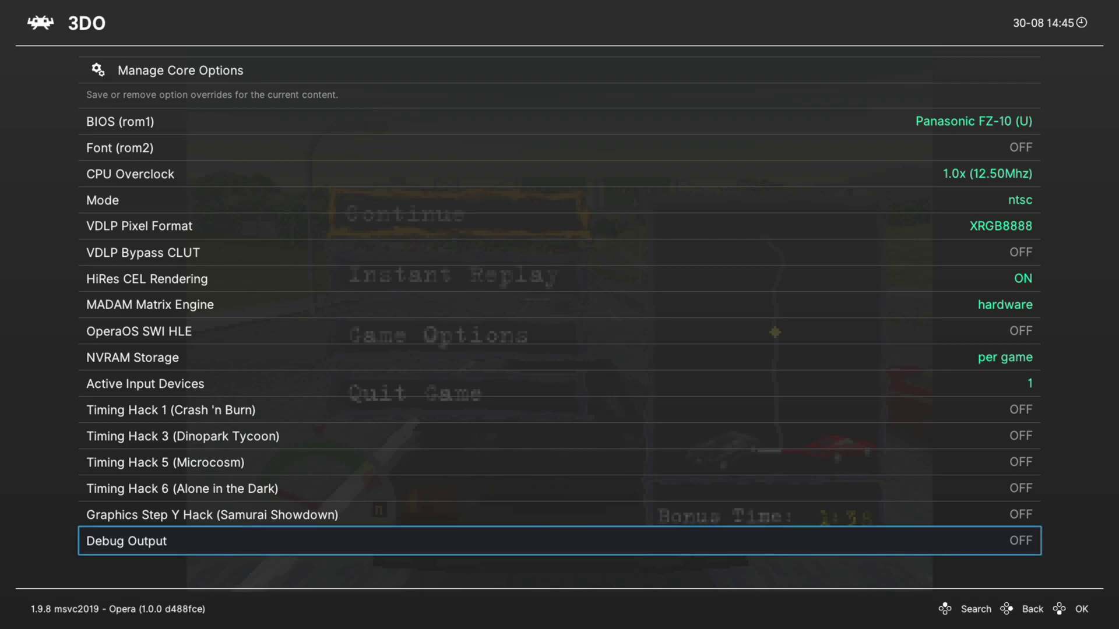
Check the choices for saving core options per game or content directory, and return to the game
key("Down")
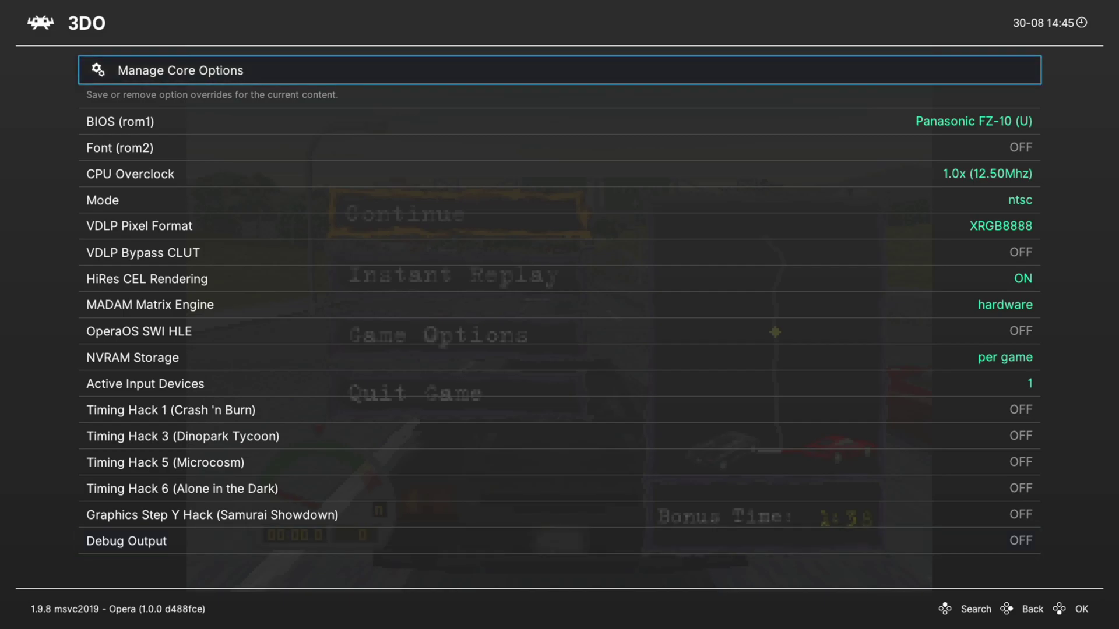
key("Return")
key("Down")
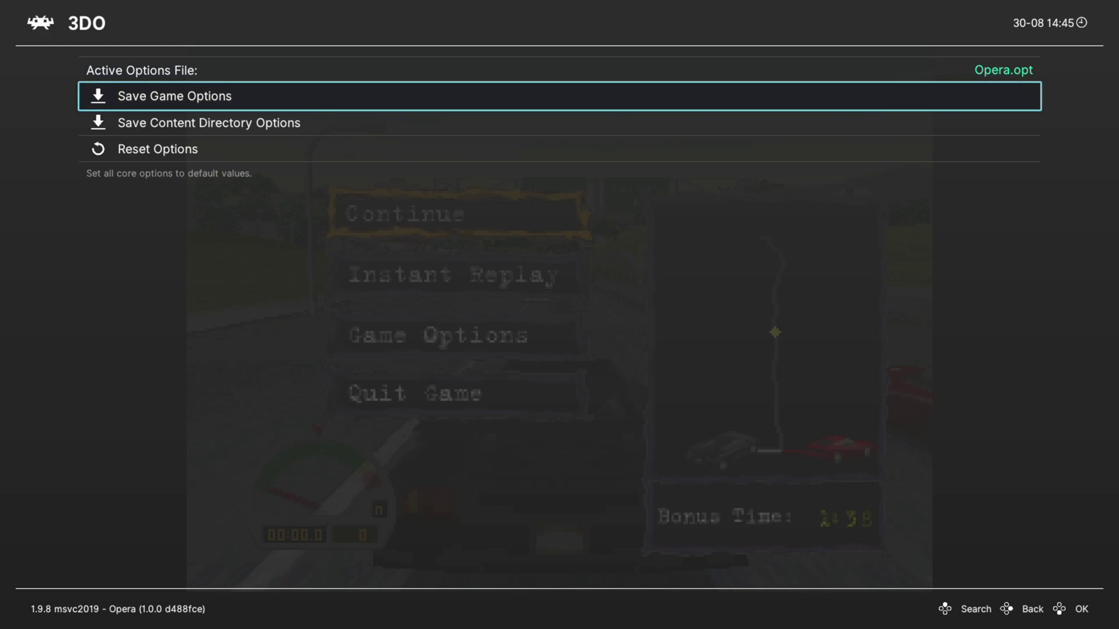
key("BackSpace")
key("F1")
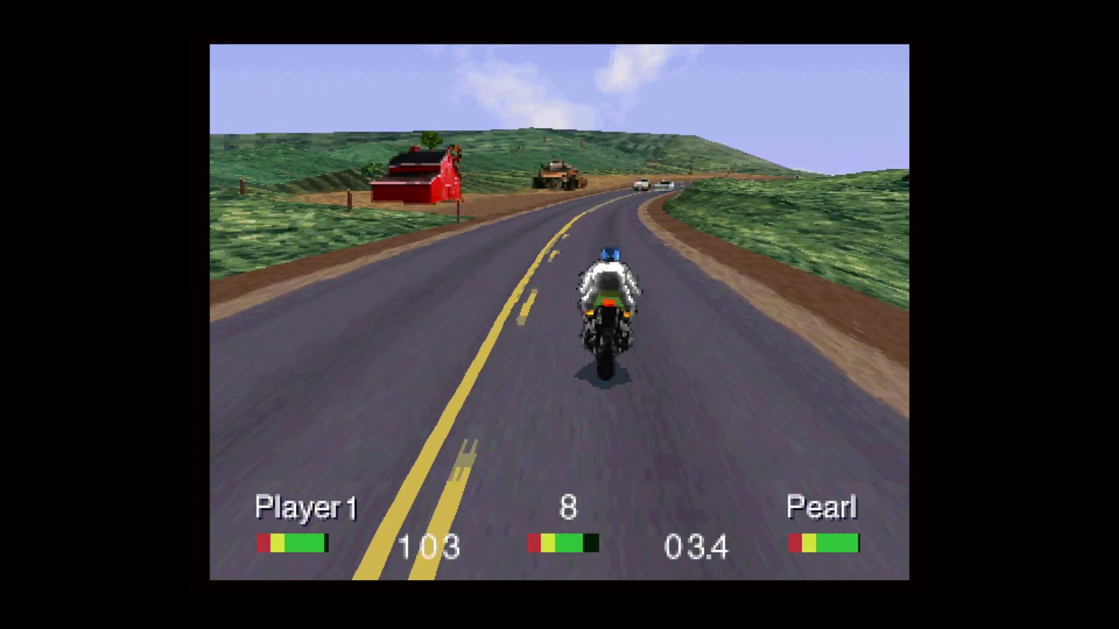